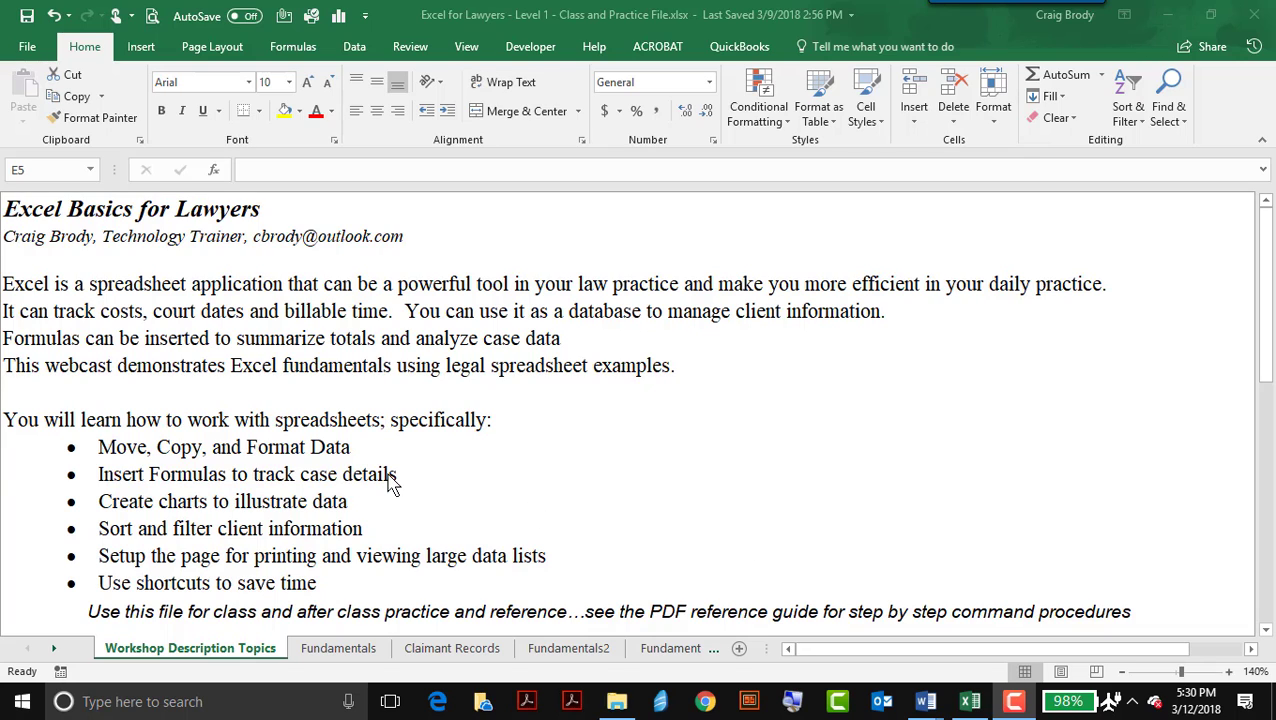
pyautogui.click(33, 236)
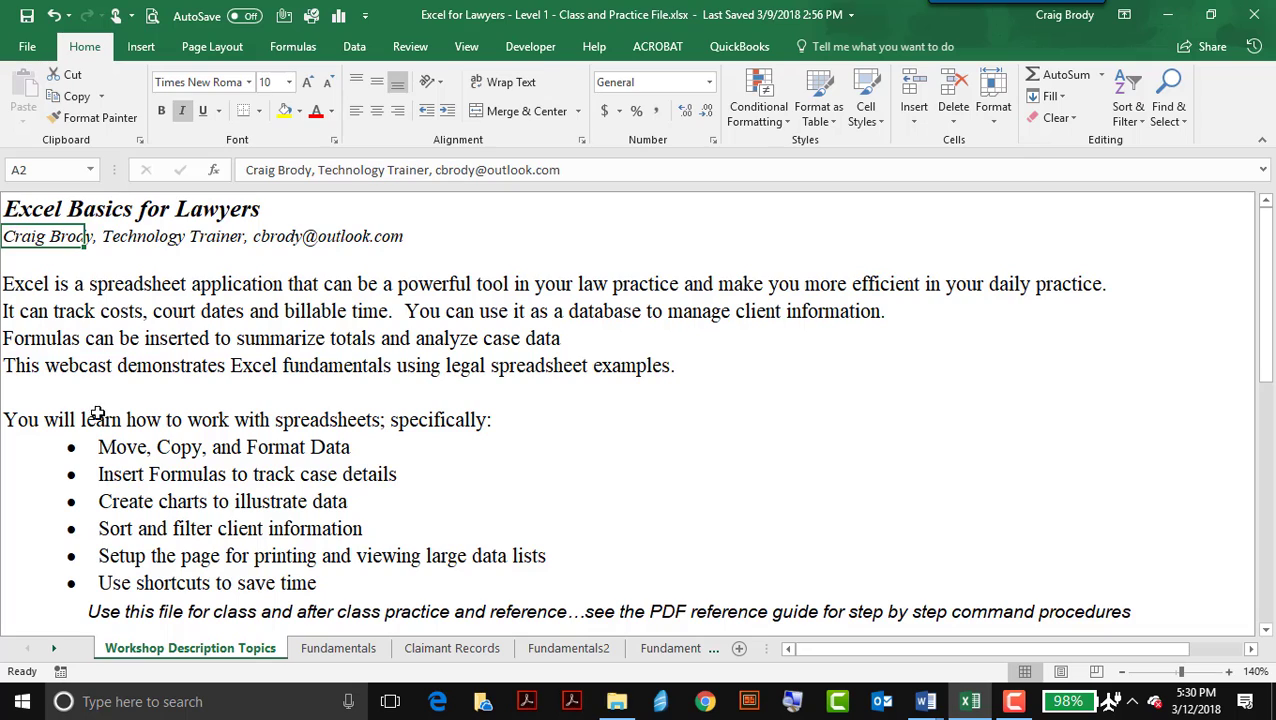
pyautogui.click(105, 447)
pyautogui.moveTo(105, 447); pyautogui.dragTo(113, 580)
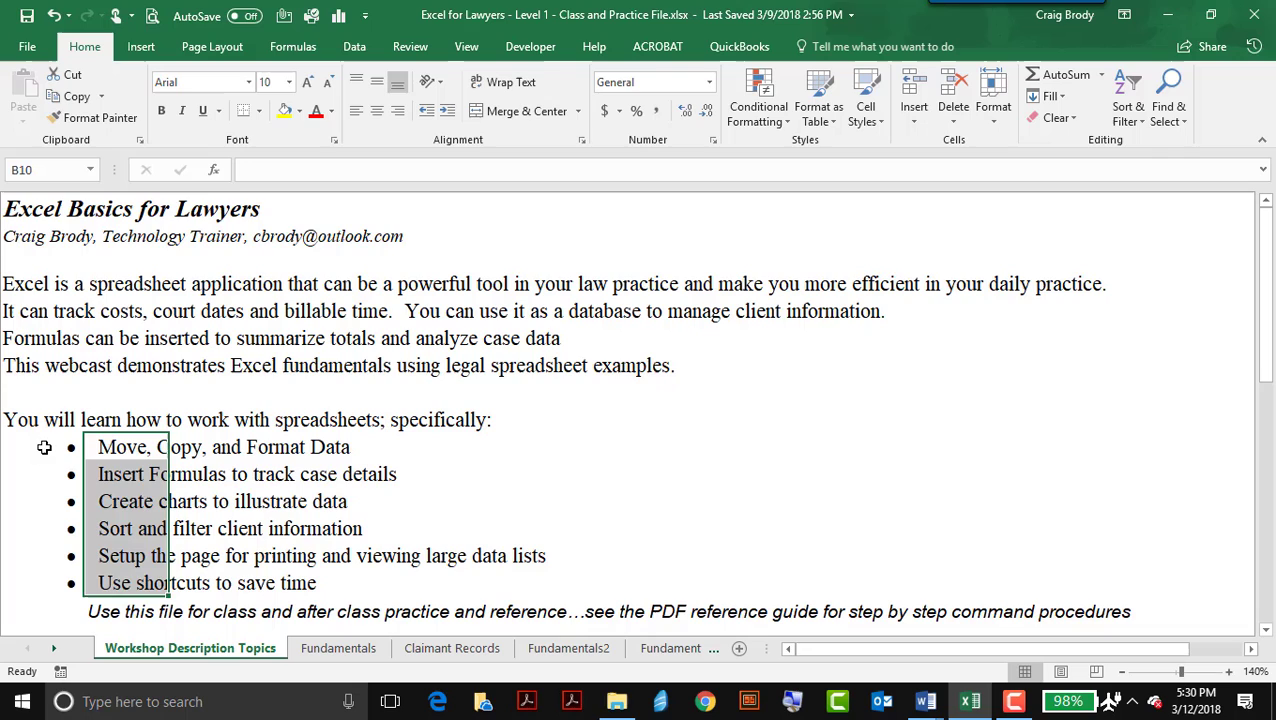
pyautogui.moveTo(37, 447); pyautogui.dragTo(33, 579)
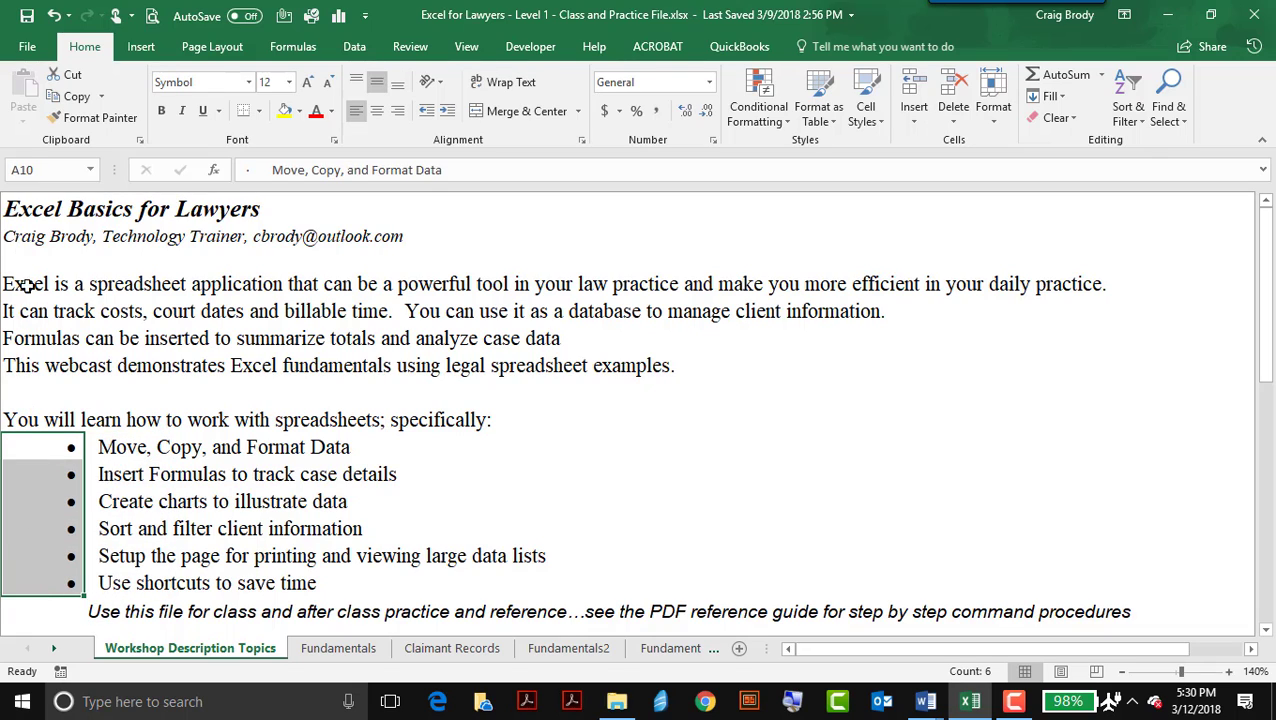
pyautogui.moveTo(15, 220); pyautogui.dragTo(216, 200)
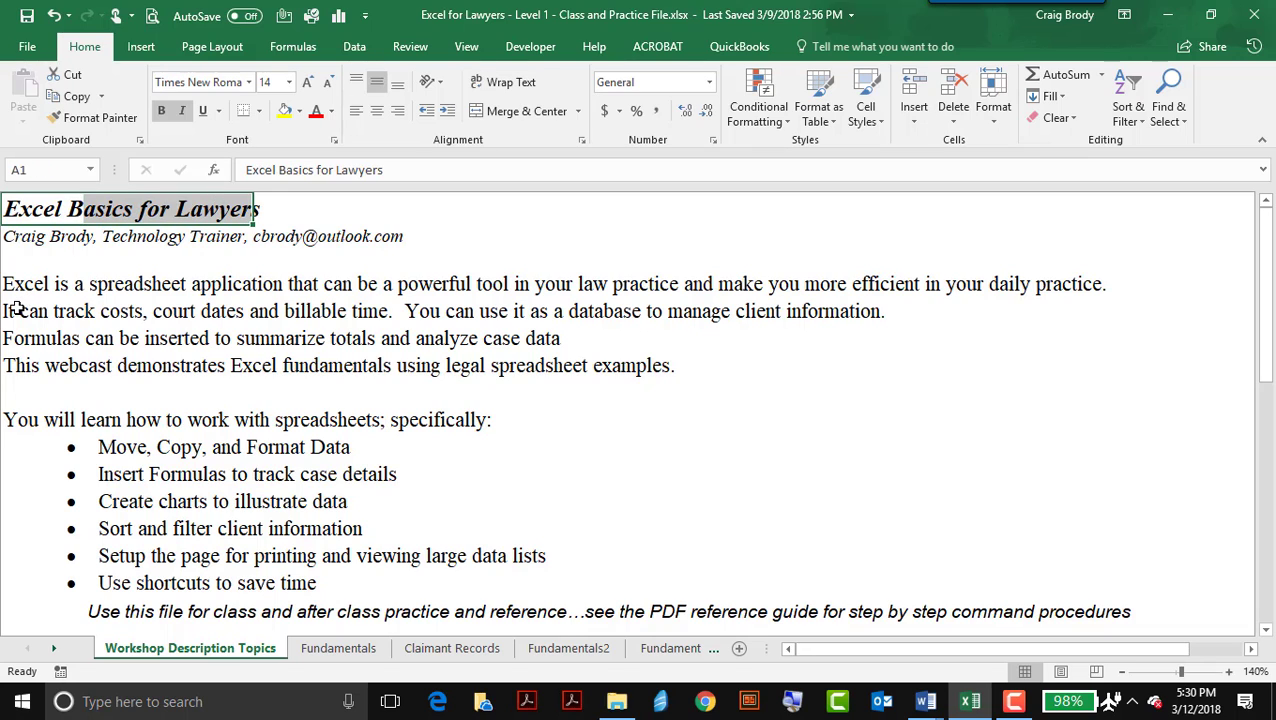
pyautogui.moveTo(14, 311); pyautogui.dragTo(862, 313)
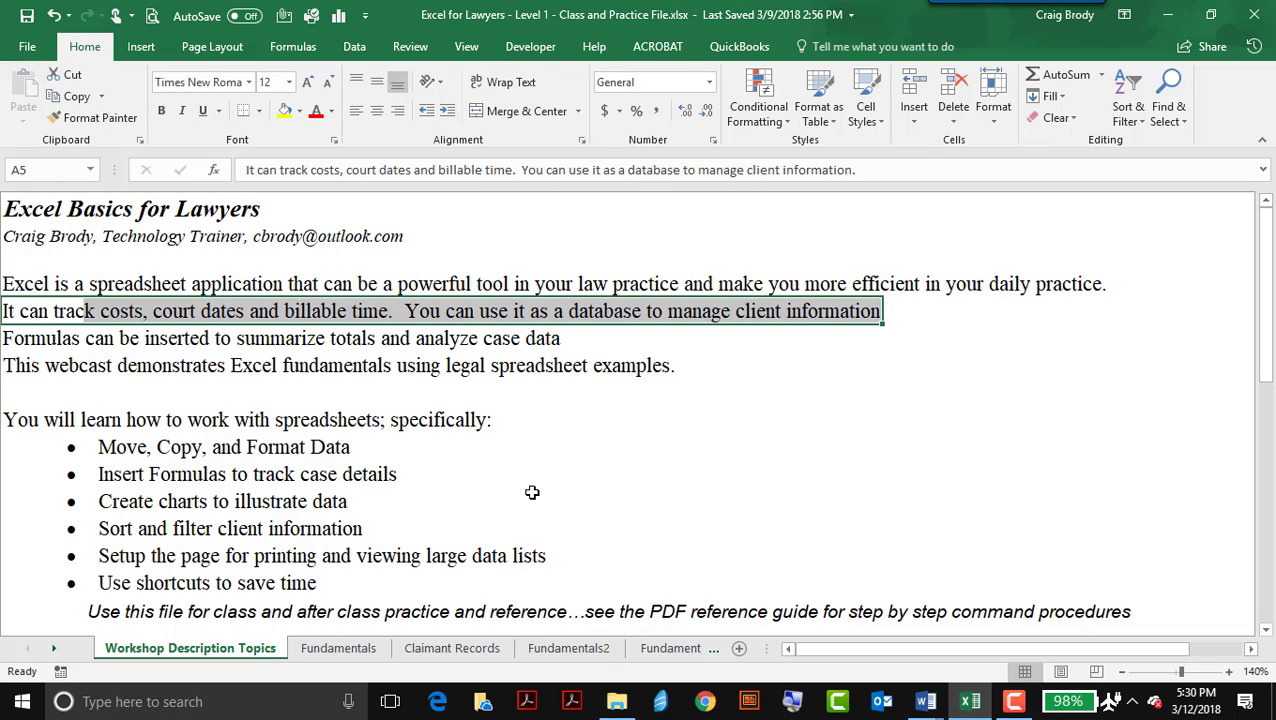
# Open the Fundamentals sheet and autofit columns A, B and C to their contents
pyautogui.click(339, 649)
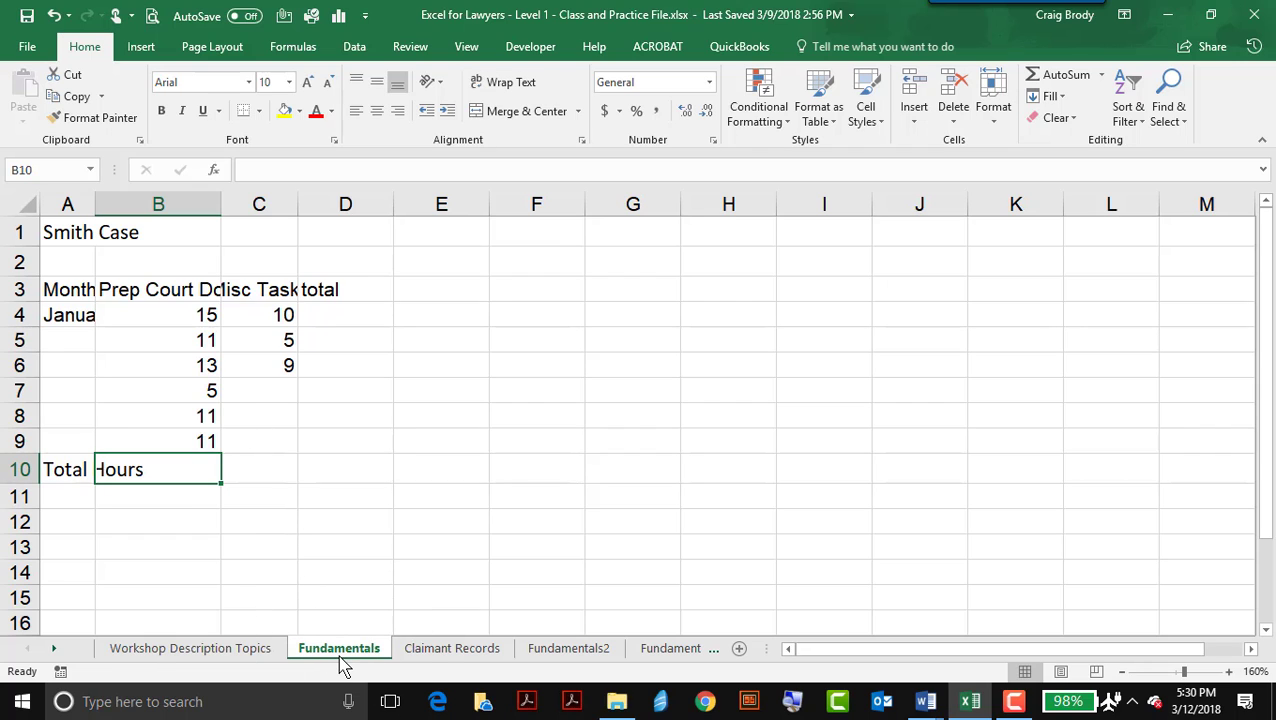
pyautogui.click(341, 662)
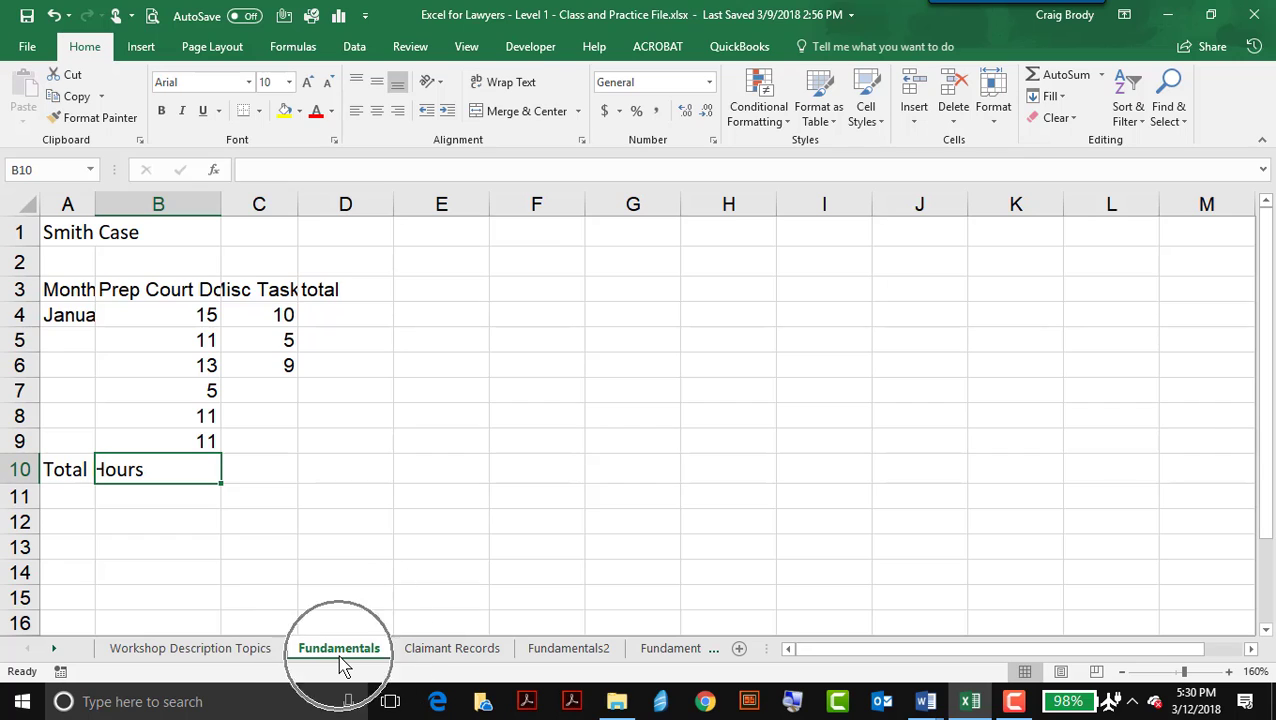
pyautogui.doubleClick(96, 203)
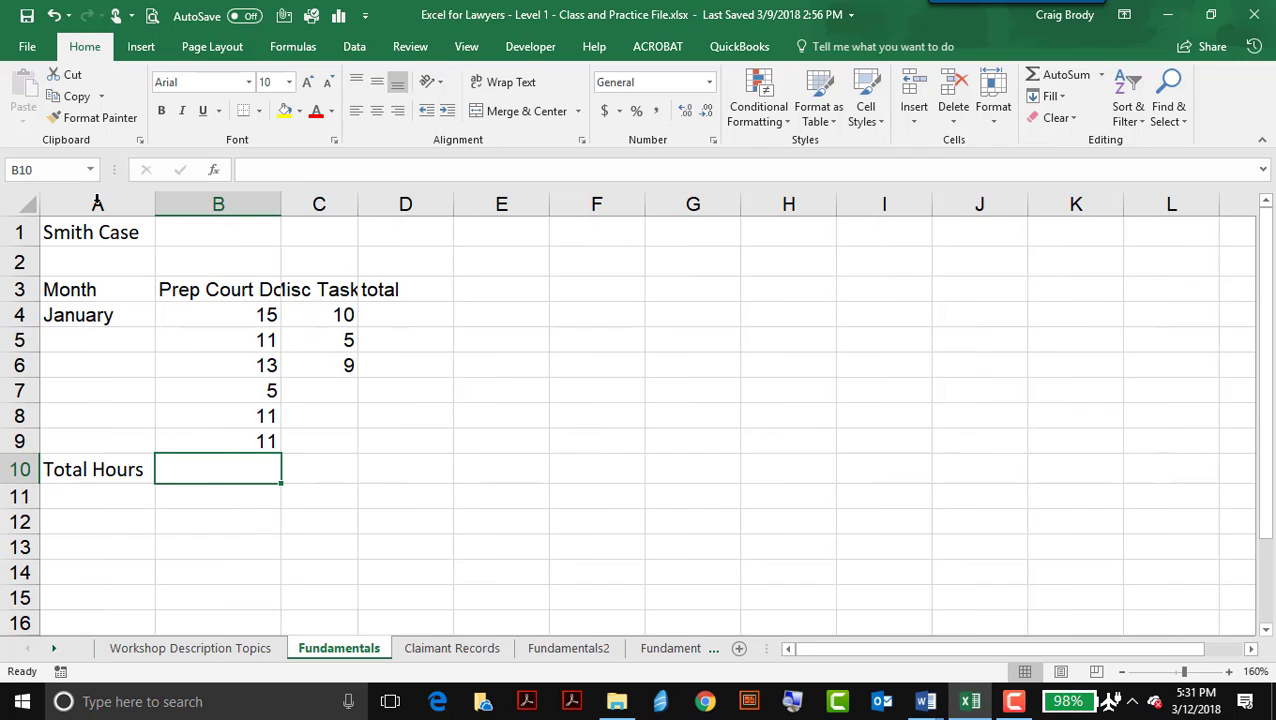
pyautogui.doubleClick(279, 203)
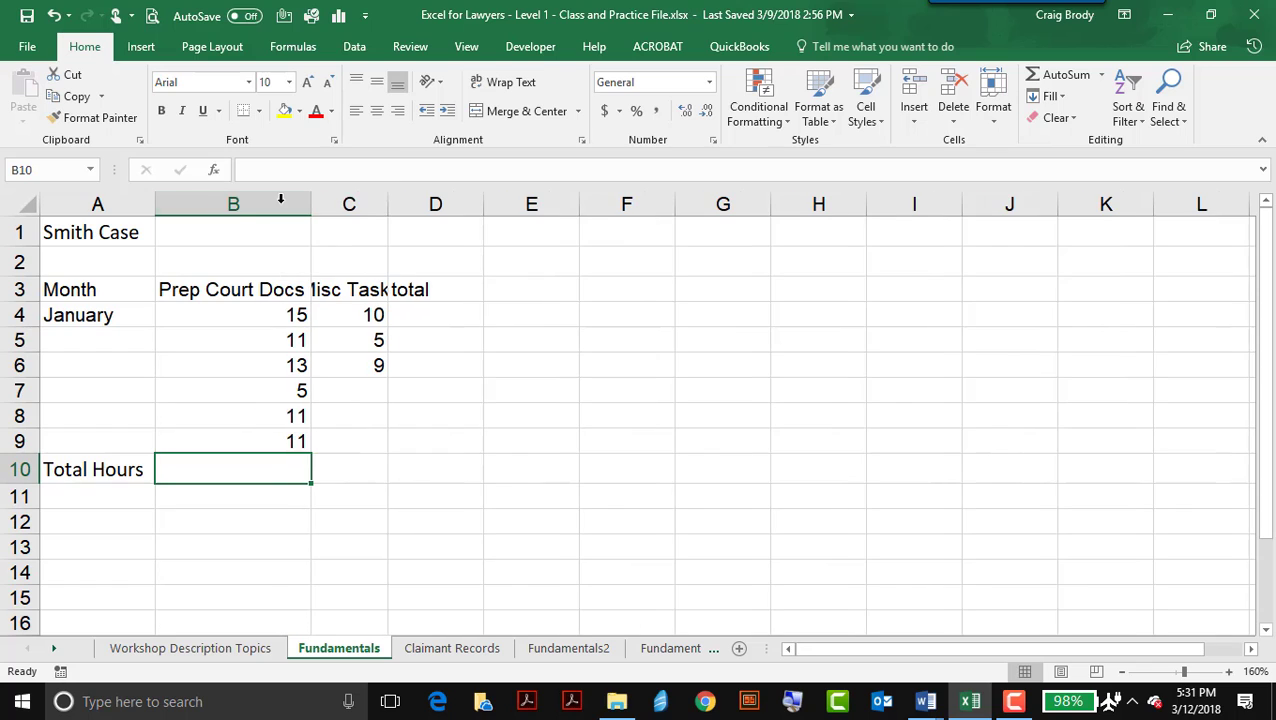
pyautogui.doubleClick(387, 203)
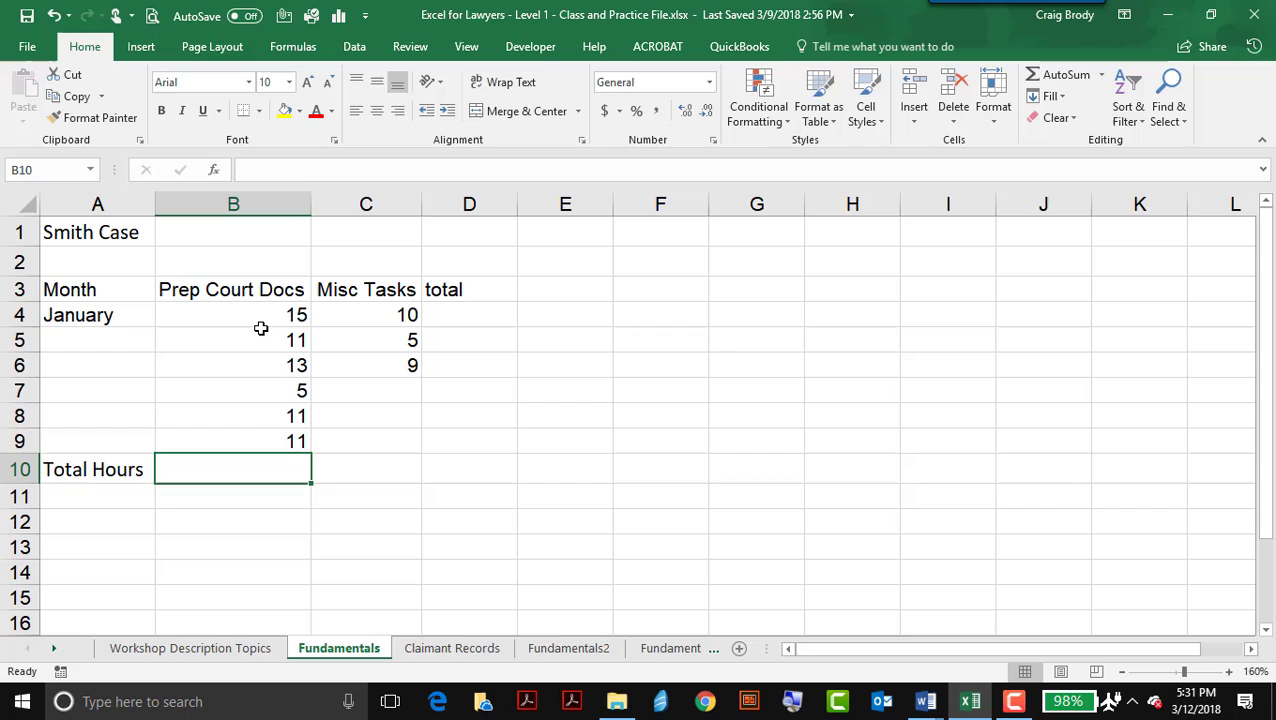
# Extend the month series from January through June in A4:A9, and copy March's Misc Tasks value of 9 through June in column C
pyautogui.click(117, 314)
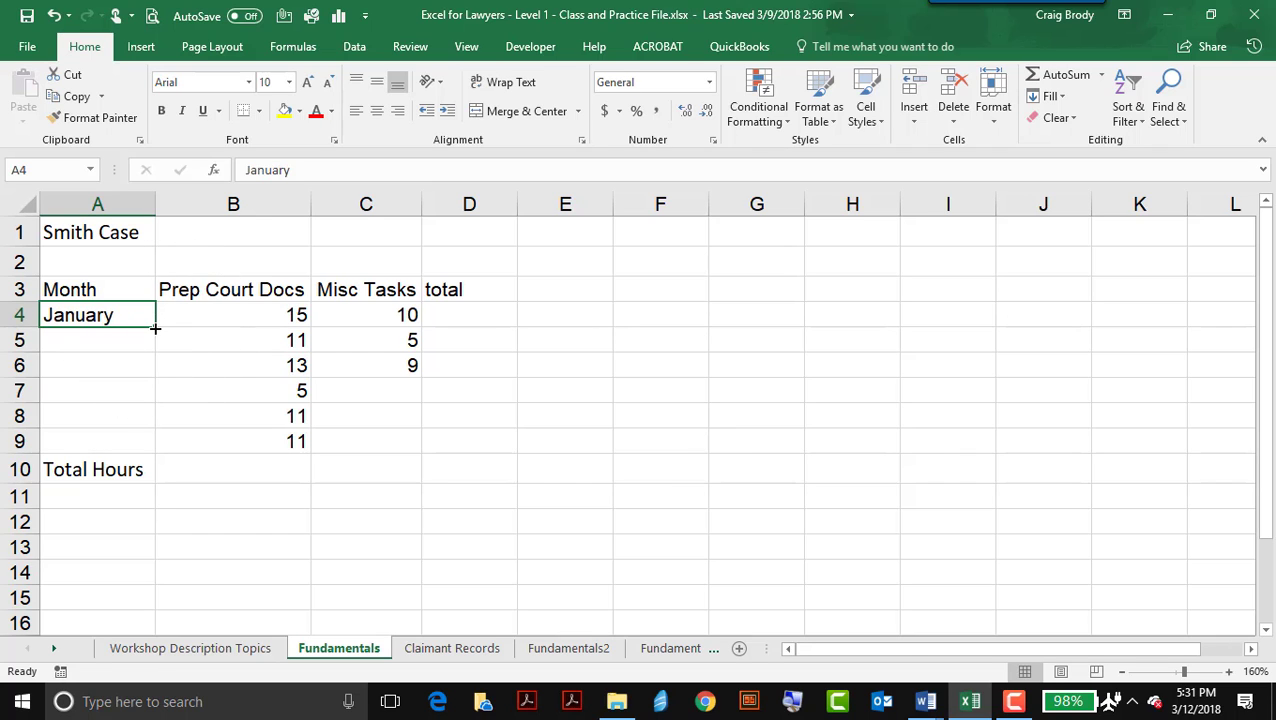
pyautogui.moveTo(155, 328); pyautogui.dragTo(156, 454)
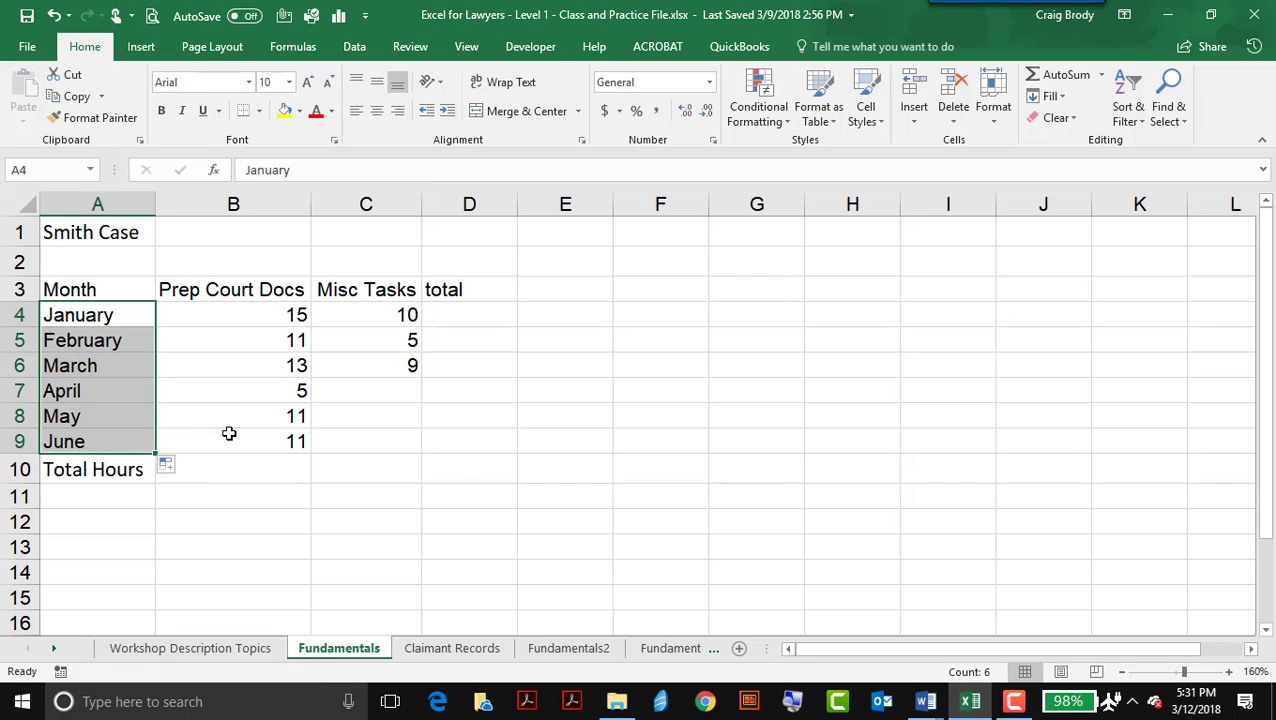
pyautogui.click(392, 368)
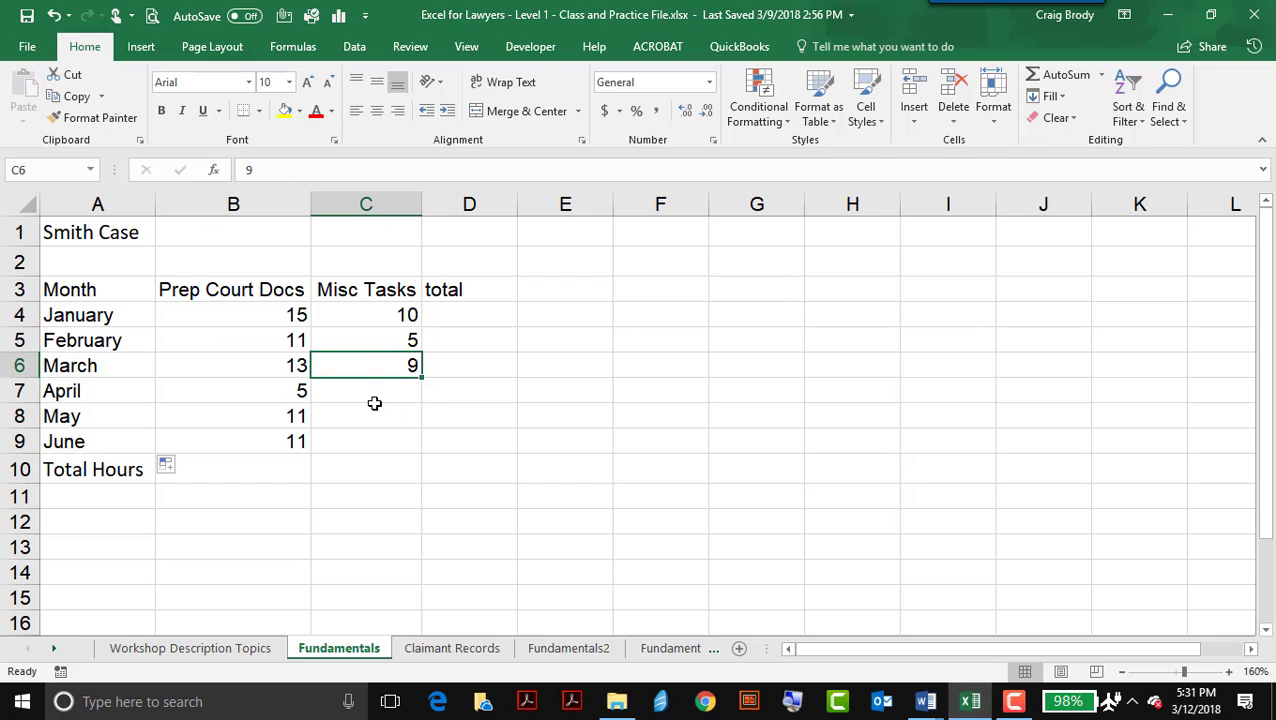
pyautogui.moveTo(258, 314); pyautogui.dragTo(340, 440)
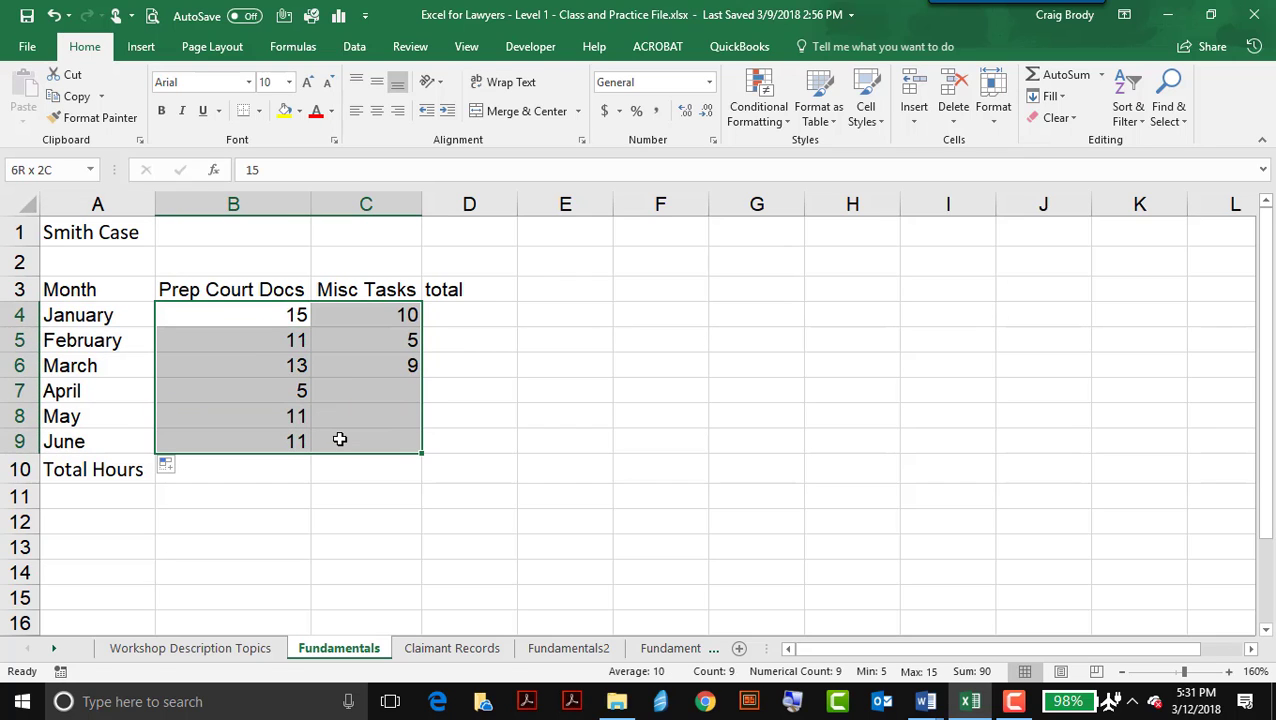
pyautogui.click(367, 372)
pyautogui.moveTo(376, 393); pyautogui.dragTo(383, 429)
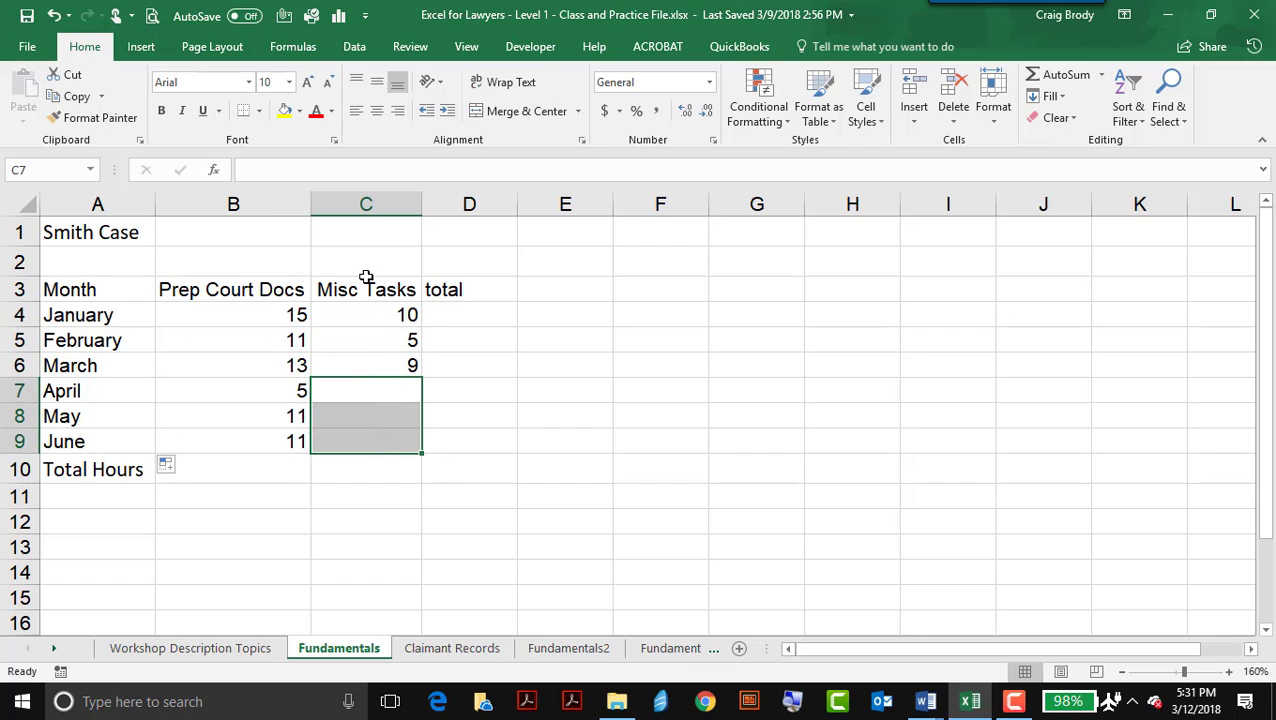
pyautogui.click(385, 367)
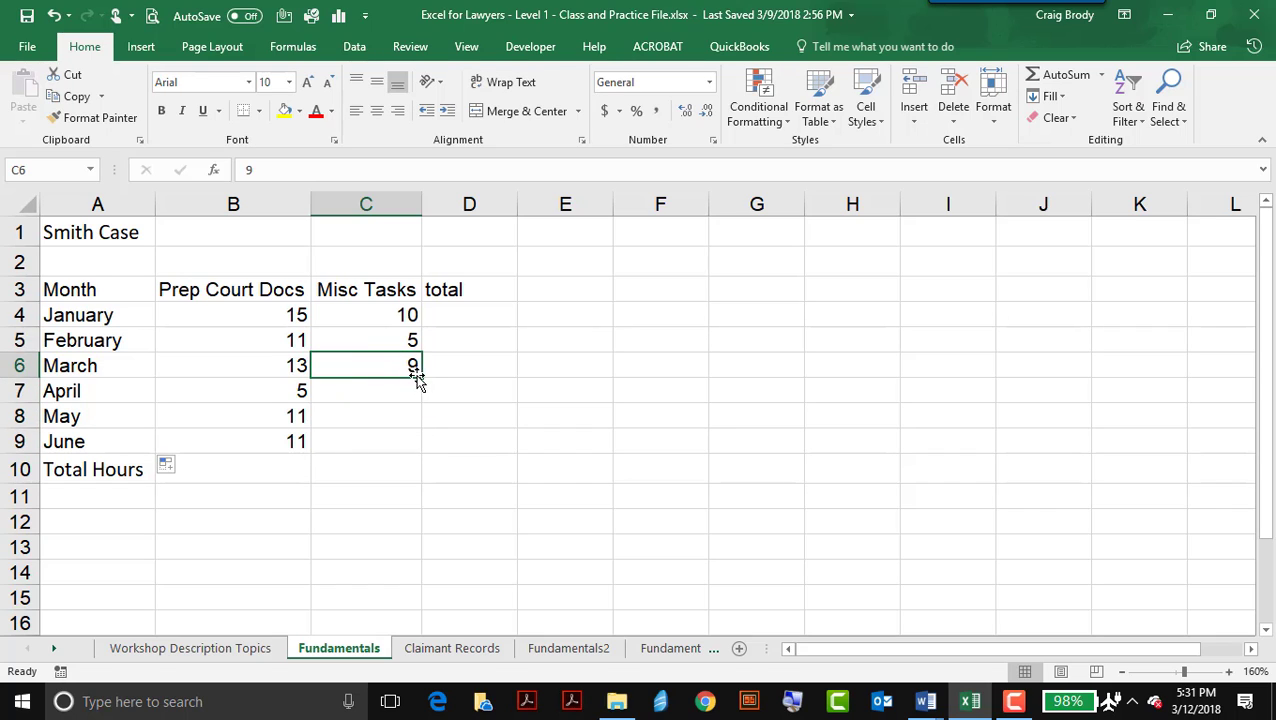
pyautogui.moveTo(420, 377); pyautogui.dragTo(421, 450)
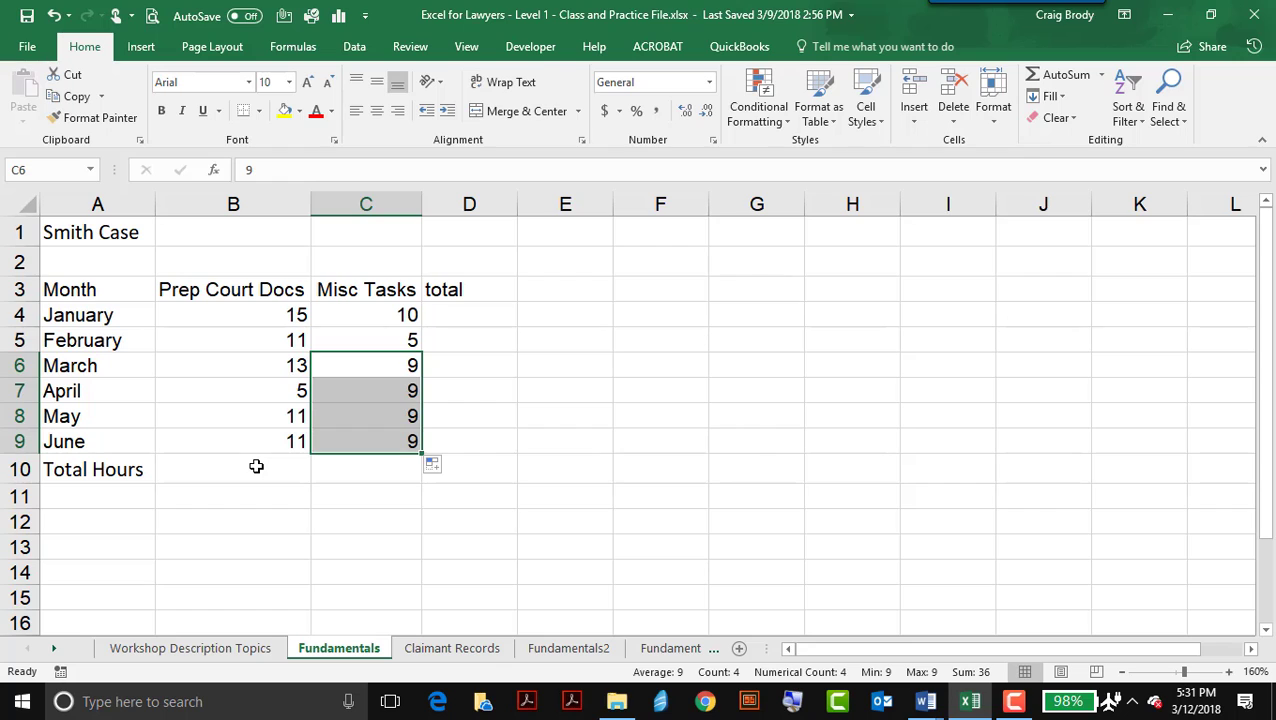
# Sum B4:B9 in the Total Hours row with AutoSum and copy the formula across to D10
pyautogui.click(256, 466)
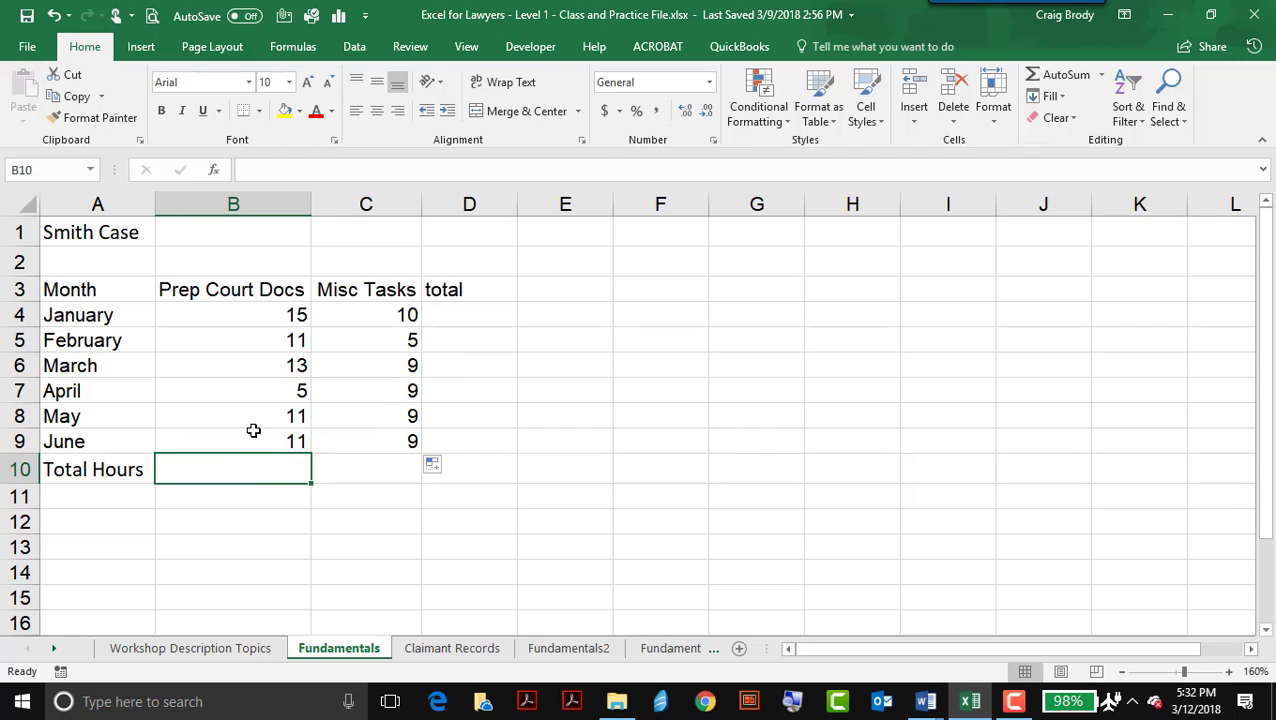
pyautogui.click(1046, 84)
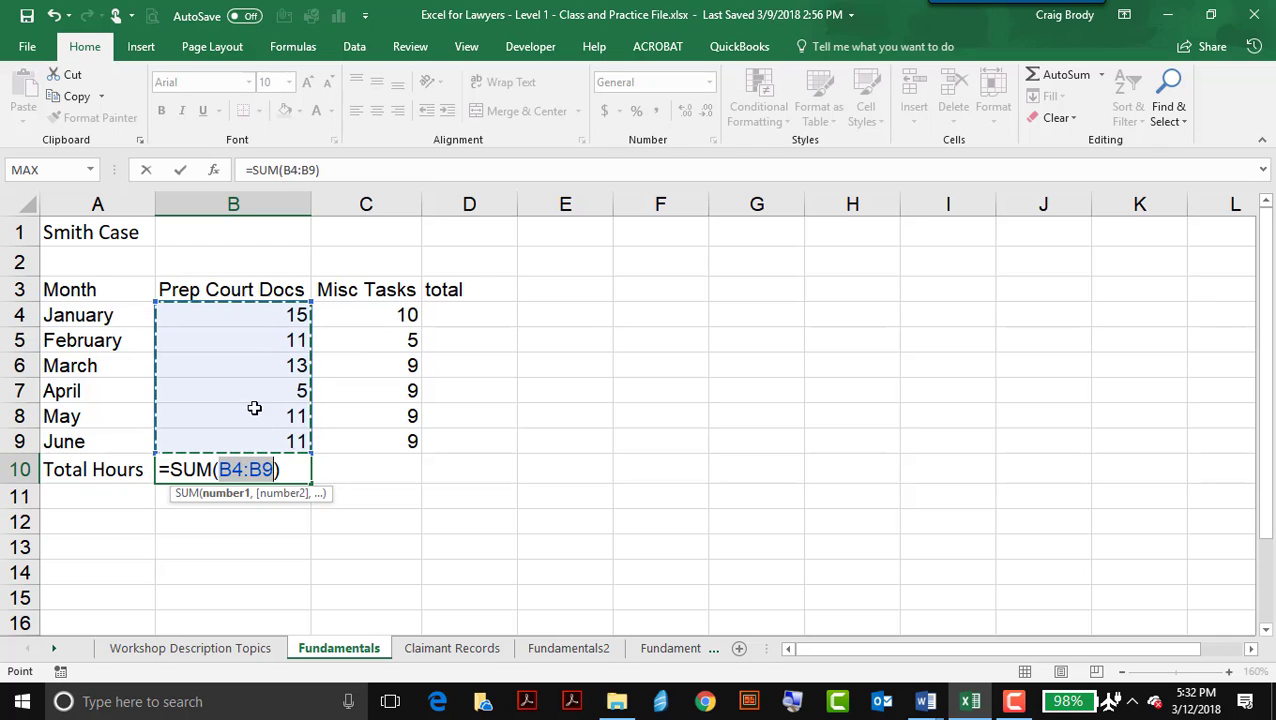
pyautogui.click(182, 172)
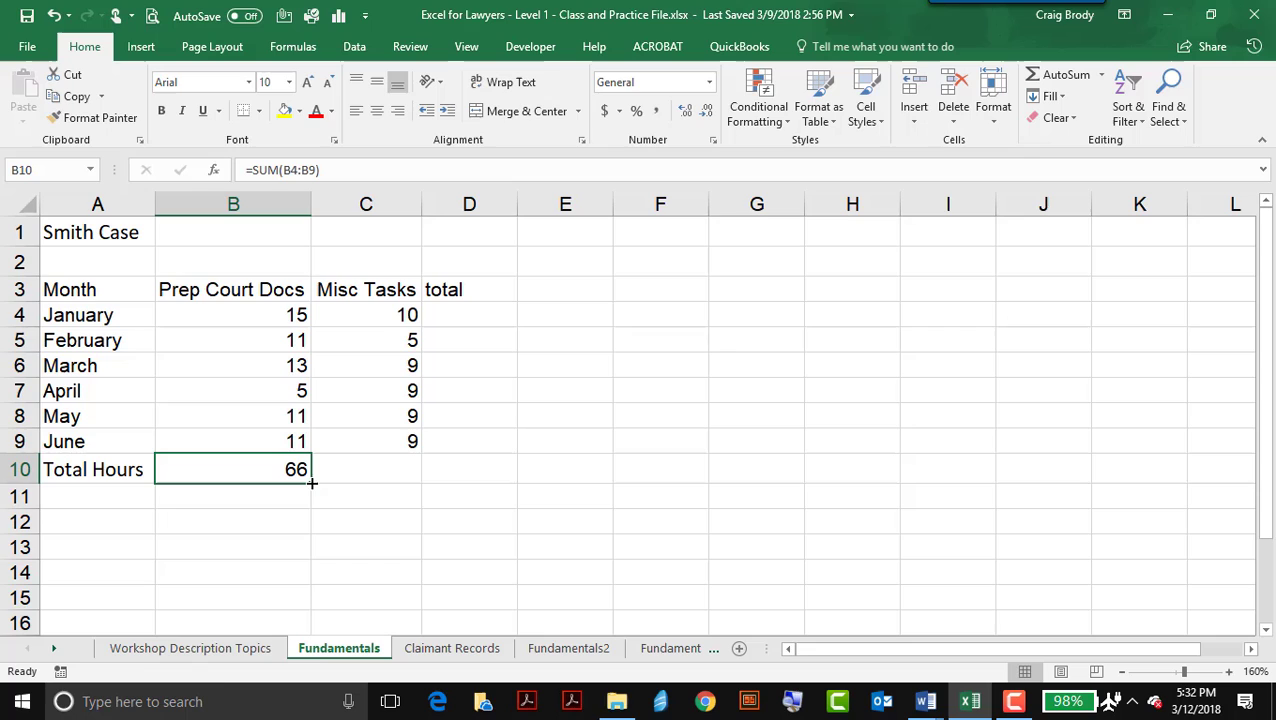
pyautogui.moveTo(312, 483); pyautogui.dragTo(496, 486)
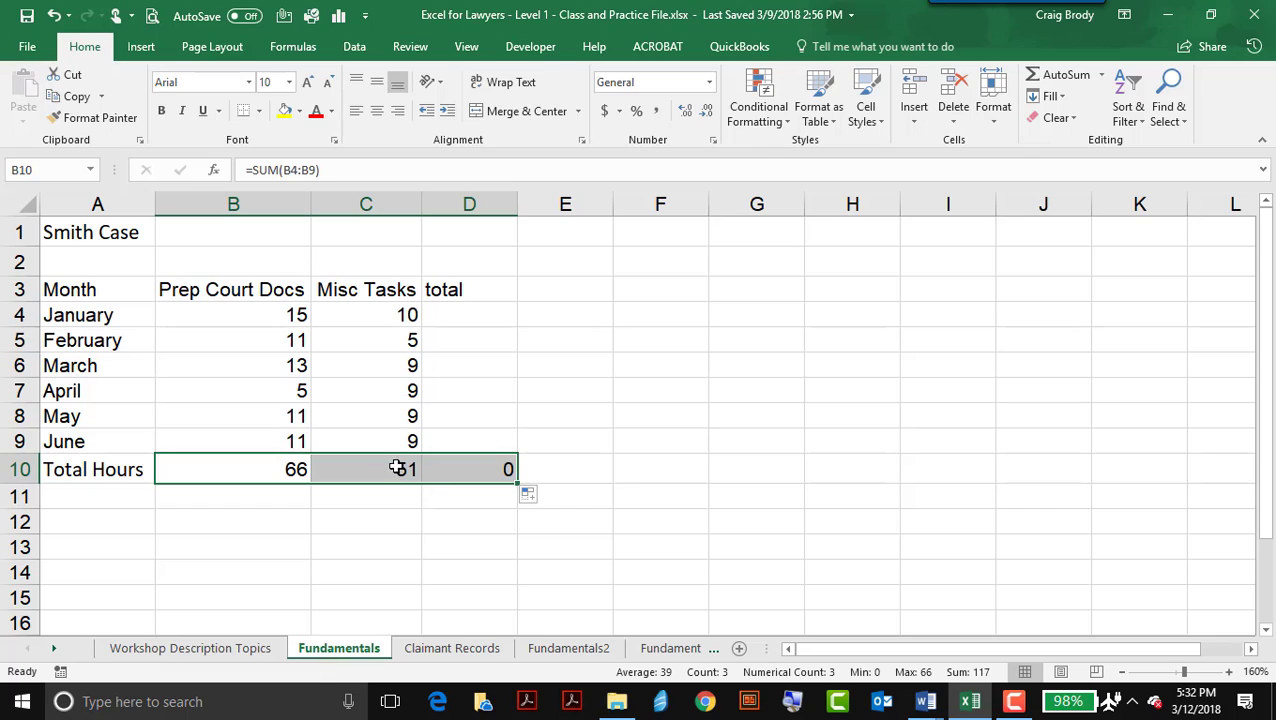
# Sum January's hours from B4:C4 in D4 with AutoSum and copy the formula down to June in D9
pyautogui.click(497, 474)
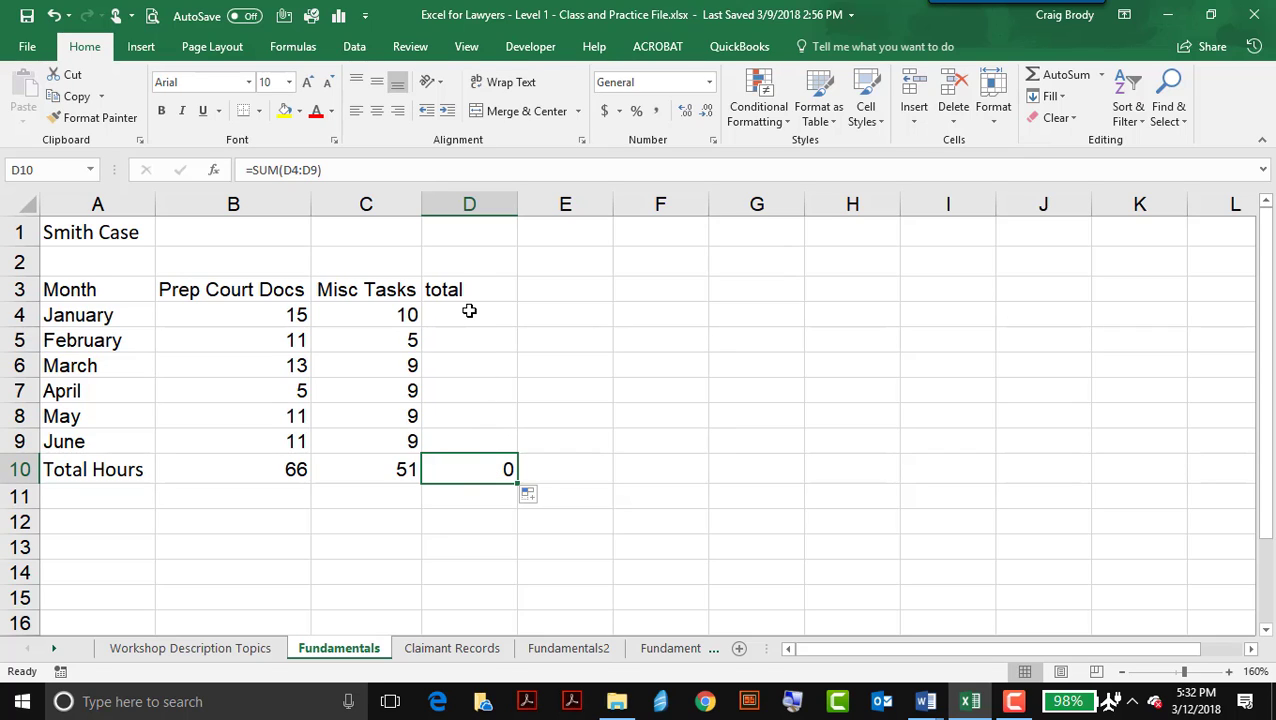
pyautogui.moveTo(469, 311); pyautogui.dragTo(478, 442)
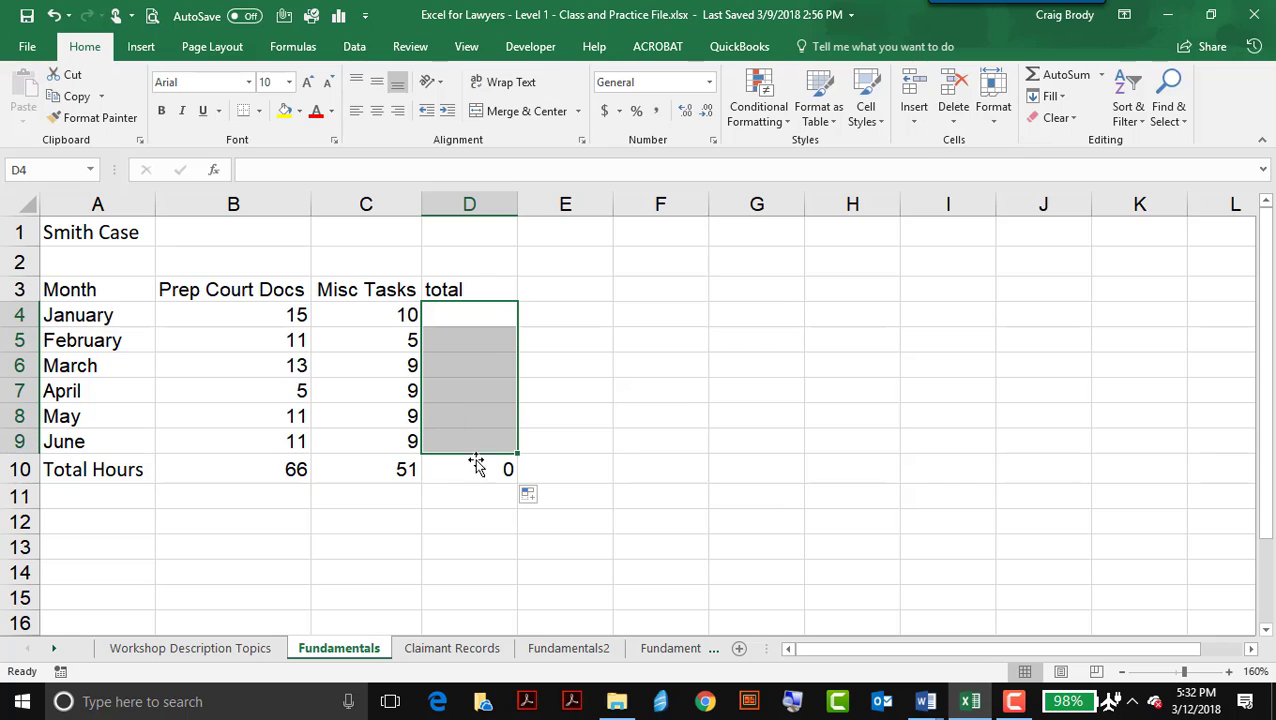
pyautogui.click(466, 317)
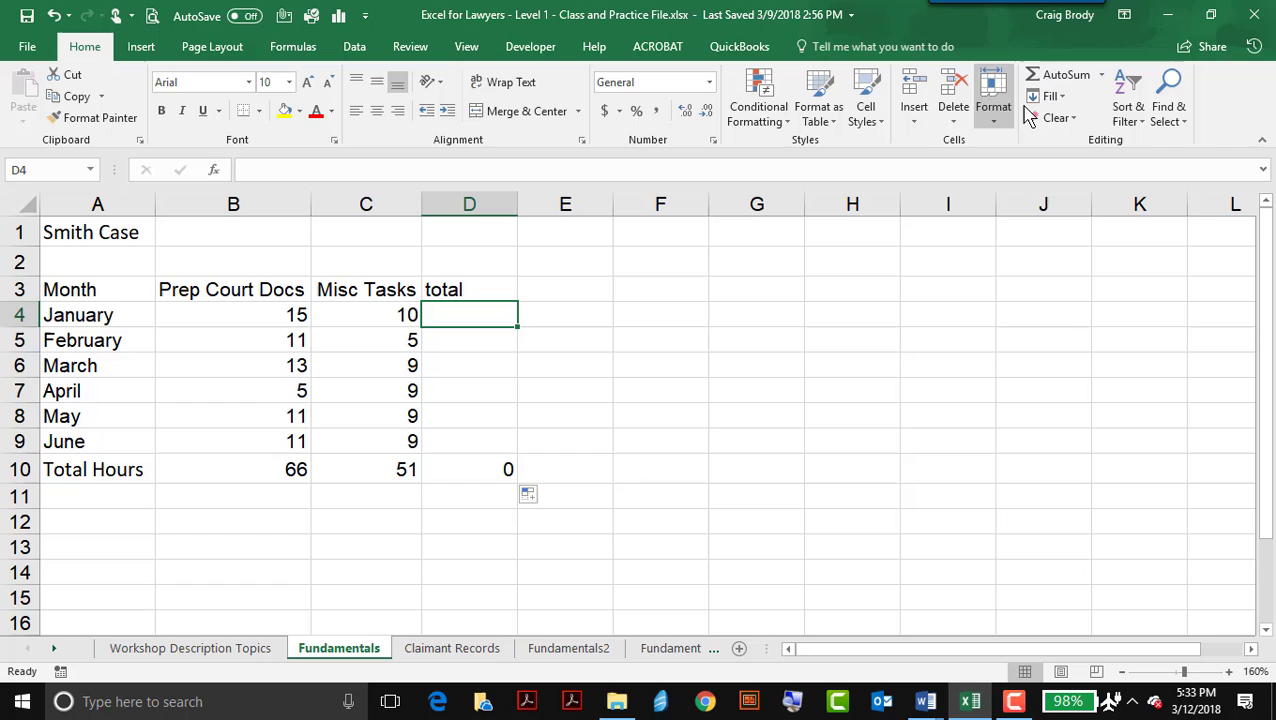
pyautogui.click(1062, 75)
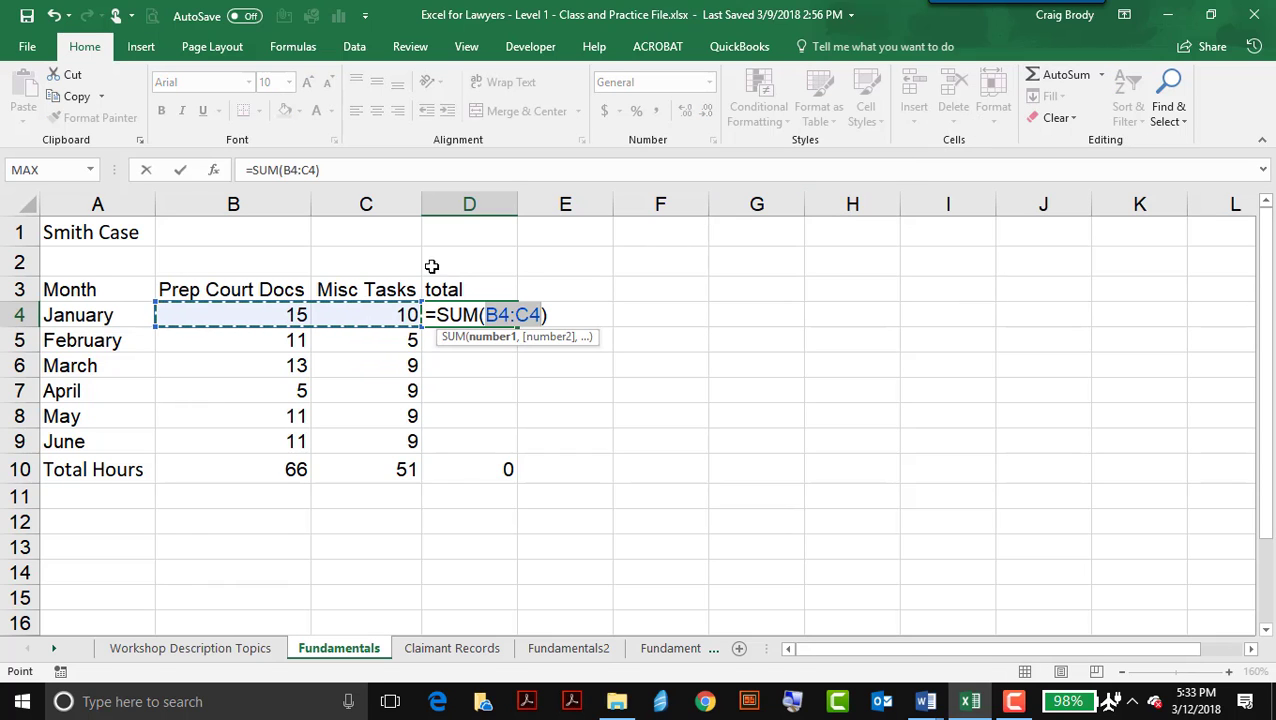
pyautogui.click(181, 175)
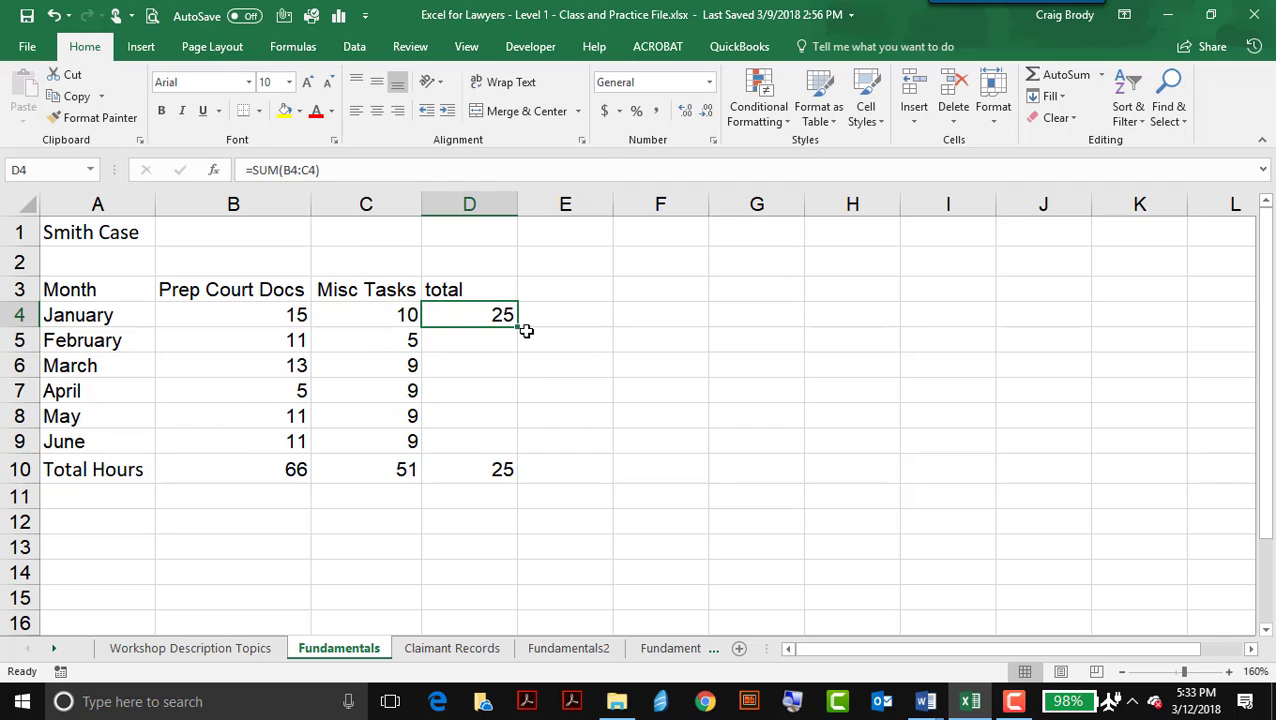
pyautogui.moveTo(517, 326); pyautogui.dragTo(517, 326)
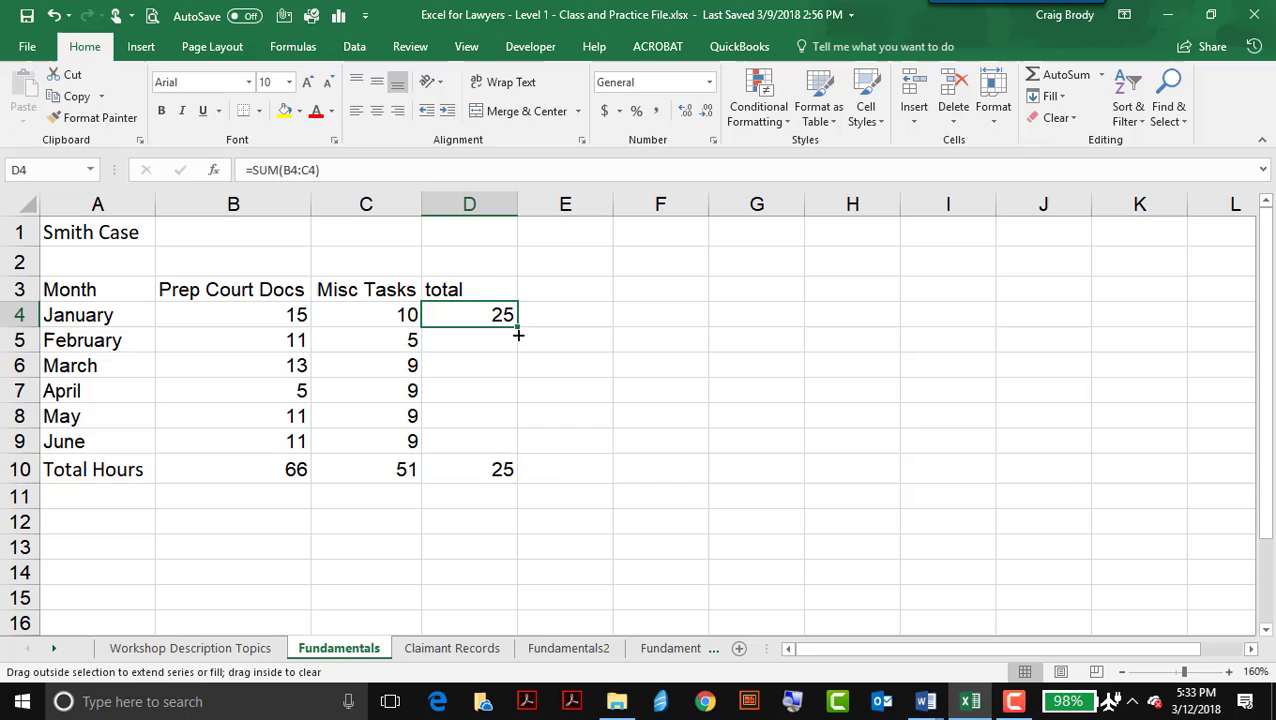
pyautogui.moveTo(518, 335); pyautogui.dragTo(515, 443)
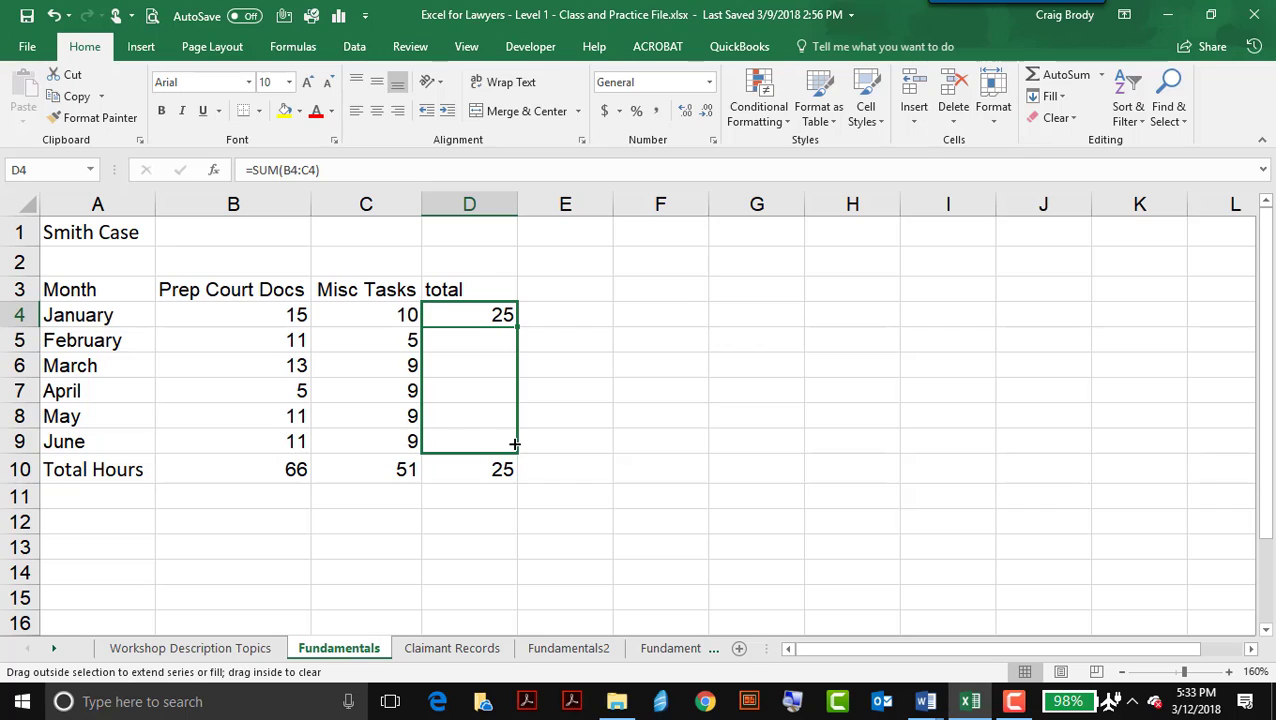
pyautogui.moveTo(515, 443); pyautogui.dragTo(515, 443)
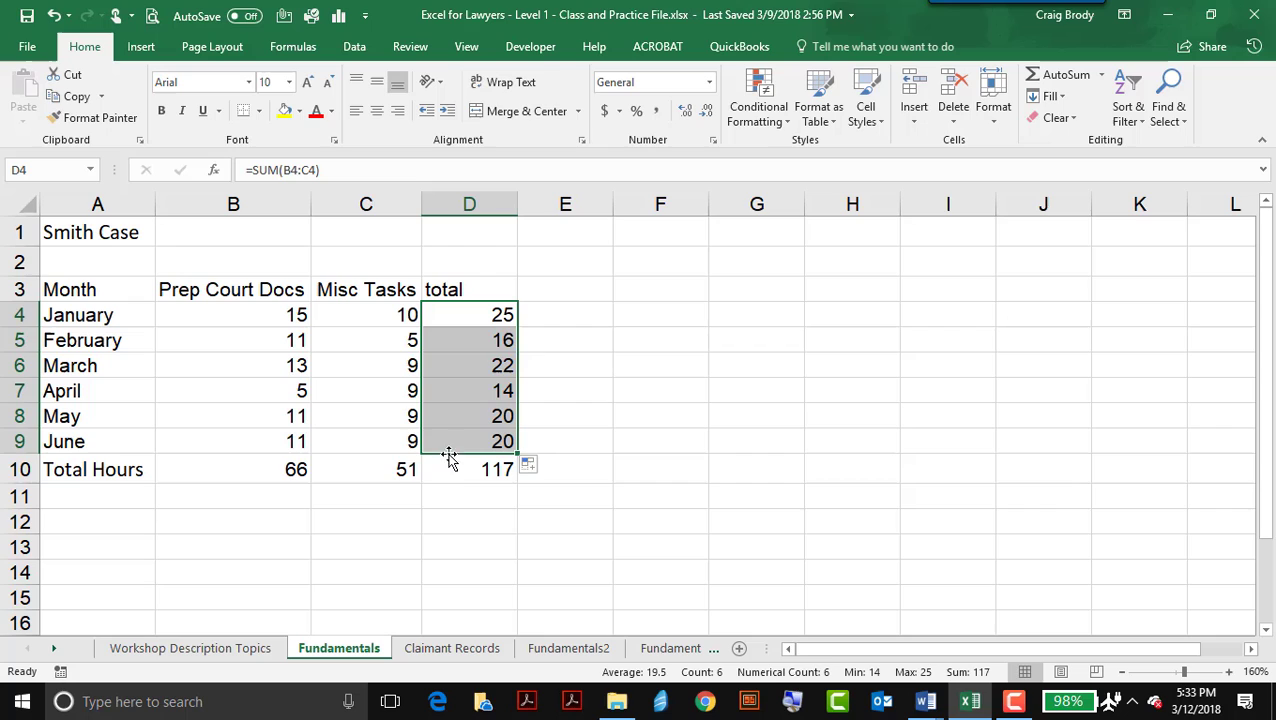
pyautogui.click(248, 505)
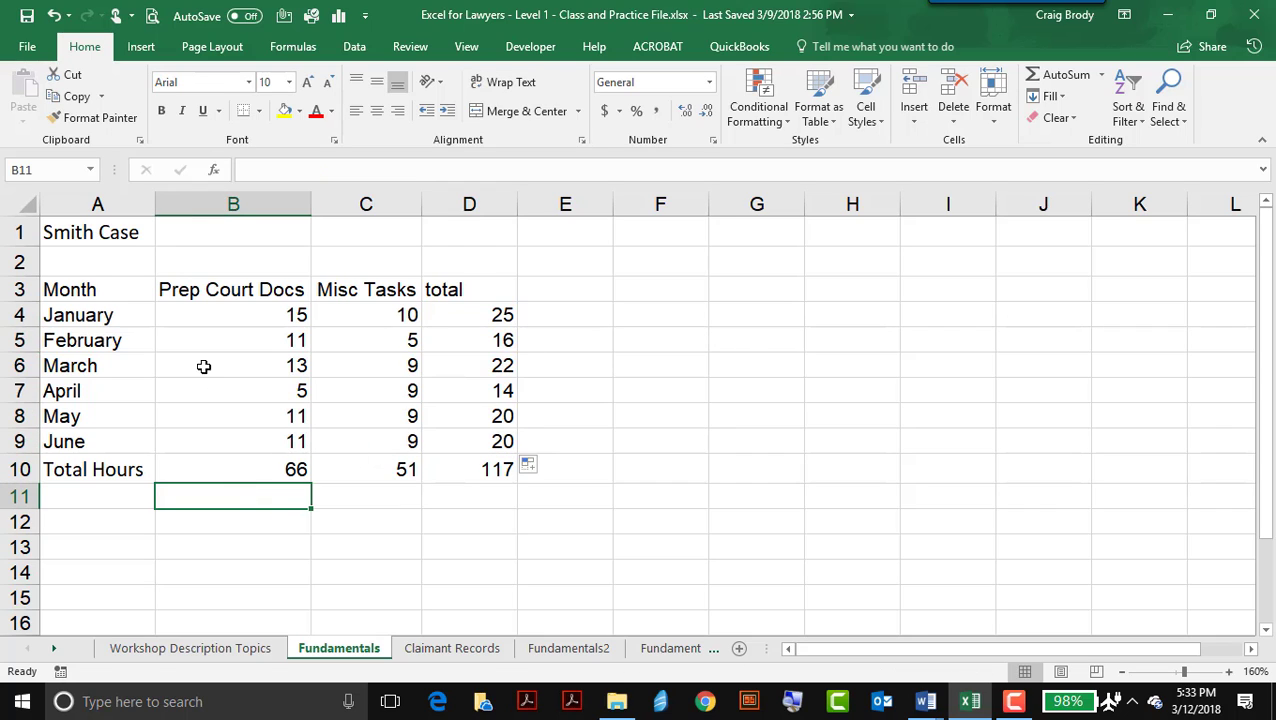
# Bold and center the header cells A3:D3 and give them a thick bottom border
pyautogui.click(107, 289)
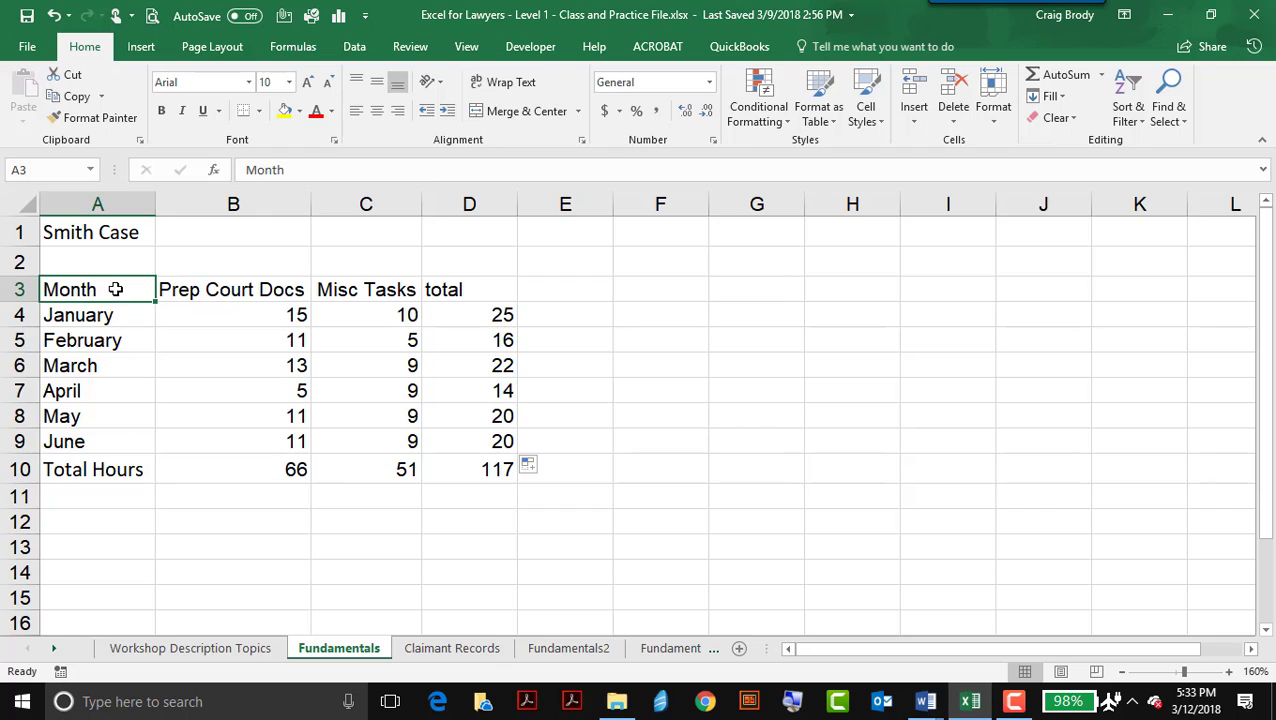
pyautogui.moveTo(115, 289); pyautogui.dragTo(441, 290)
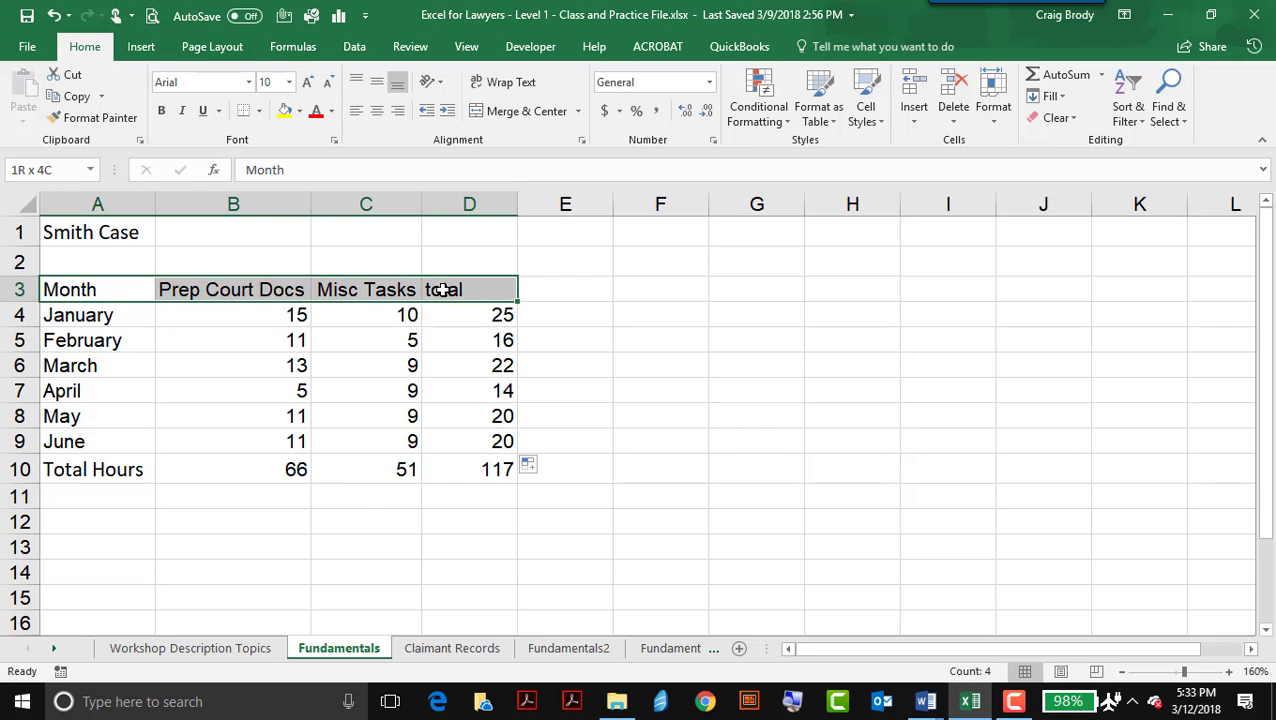
pyautogui.click(162, 112)
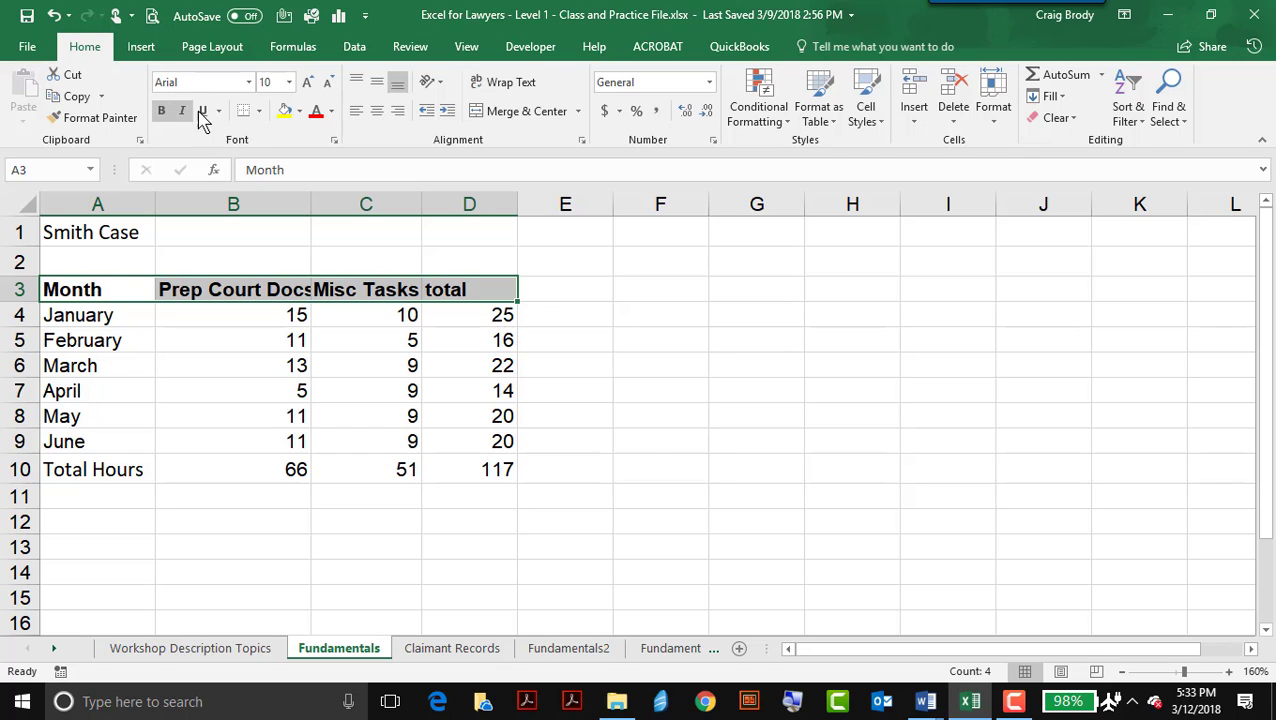
pyautogui.click(374, 112)
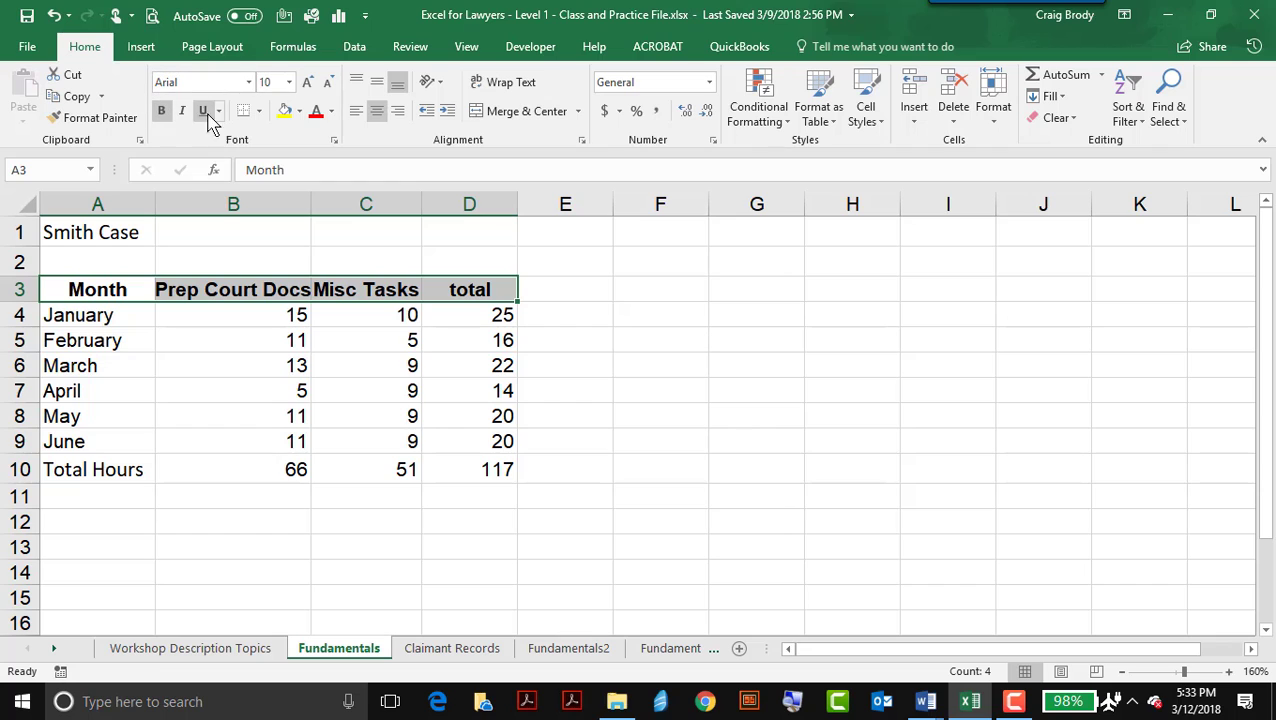
pyautogui.click(259, 112)
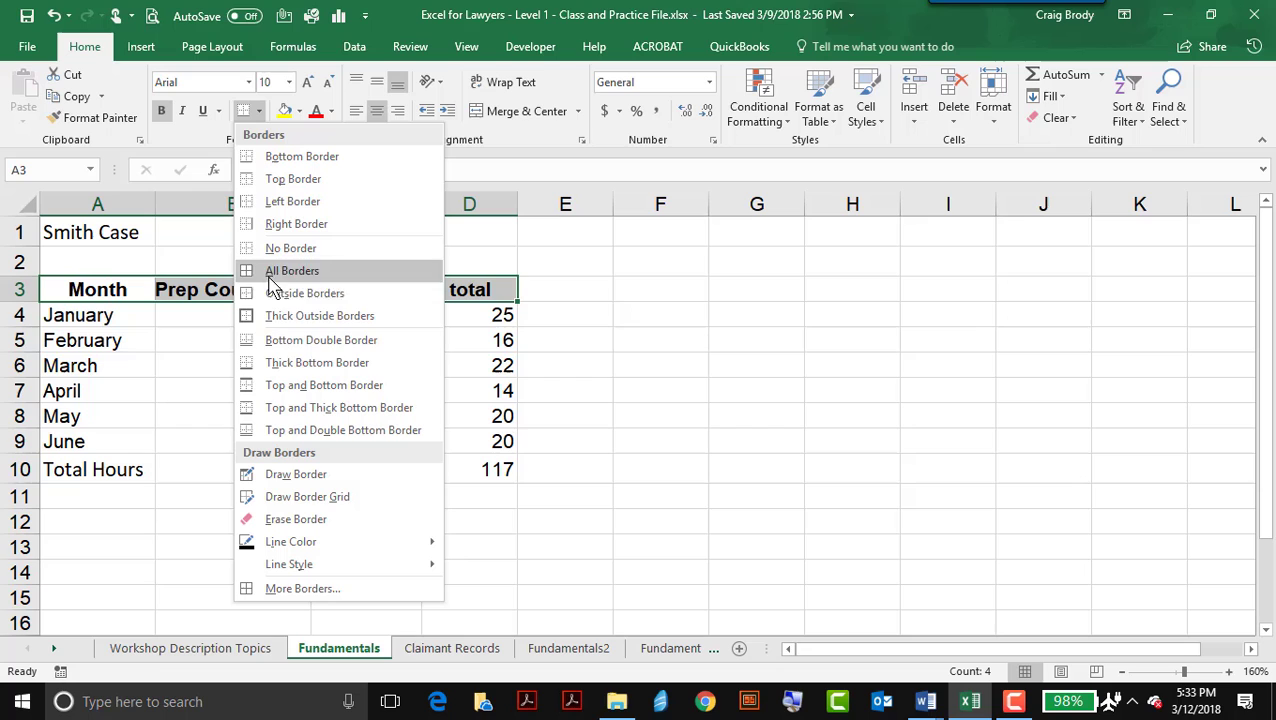
pyautogui.click(266, 362)
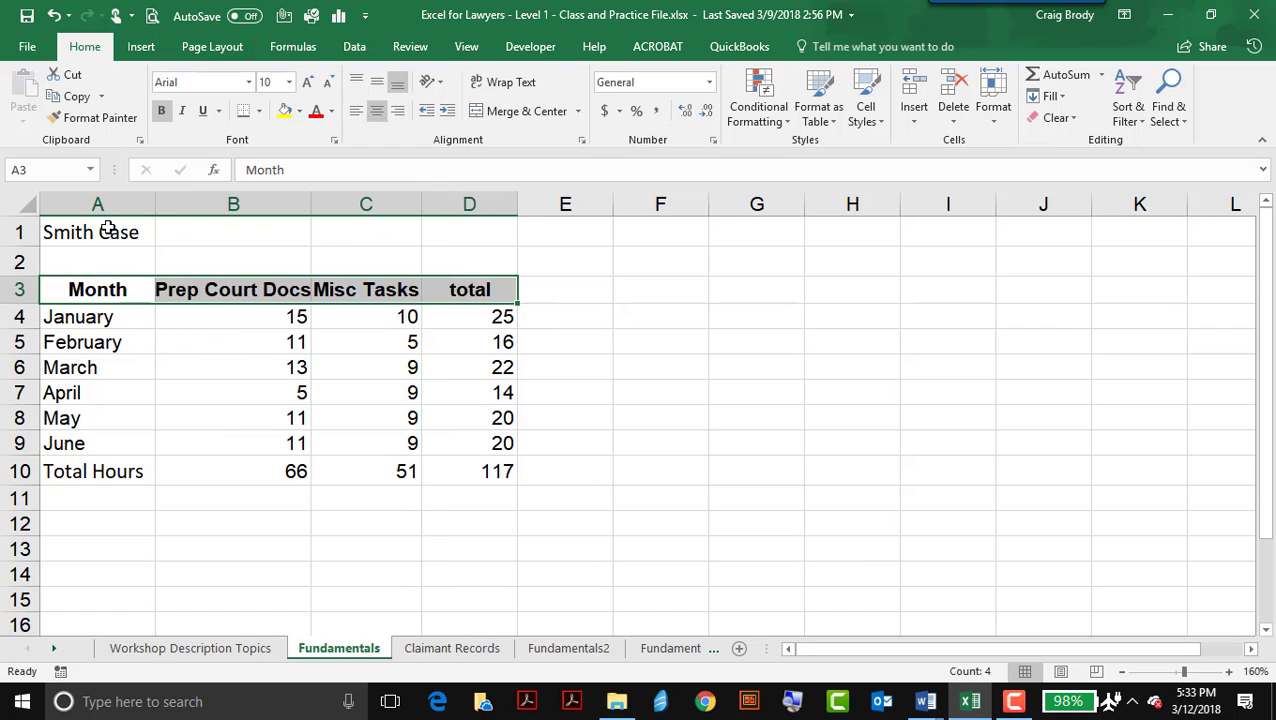
# Merge and center the Smith Case title across A1:D1, and widen columns B and C slightly so their headers fit
pyautogui.click(110, 229)
pyautogui.moveTo(172, 229); pyautogui.dragTo(440, 226)
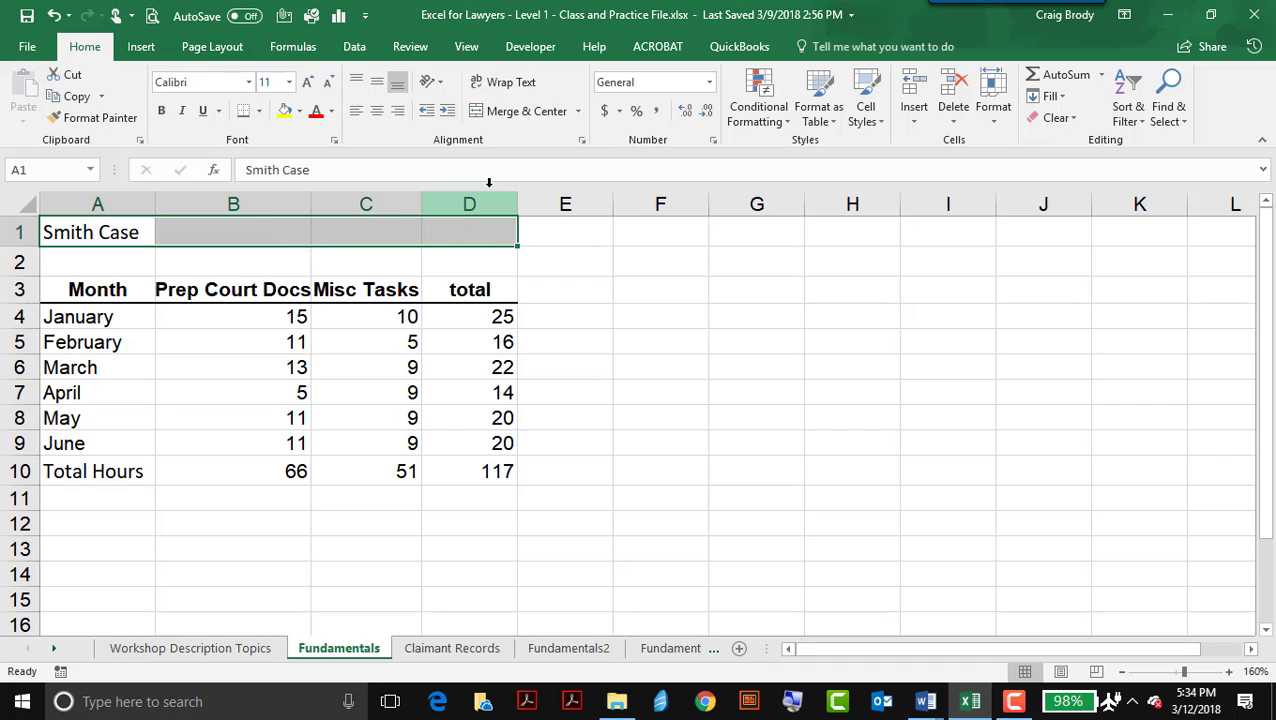
pyautogui.click(525, 119)
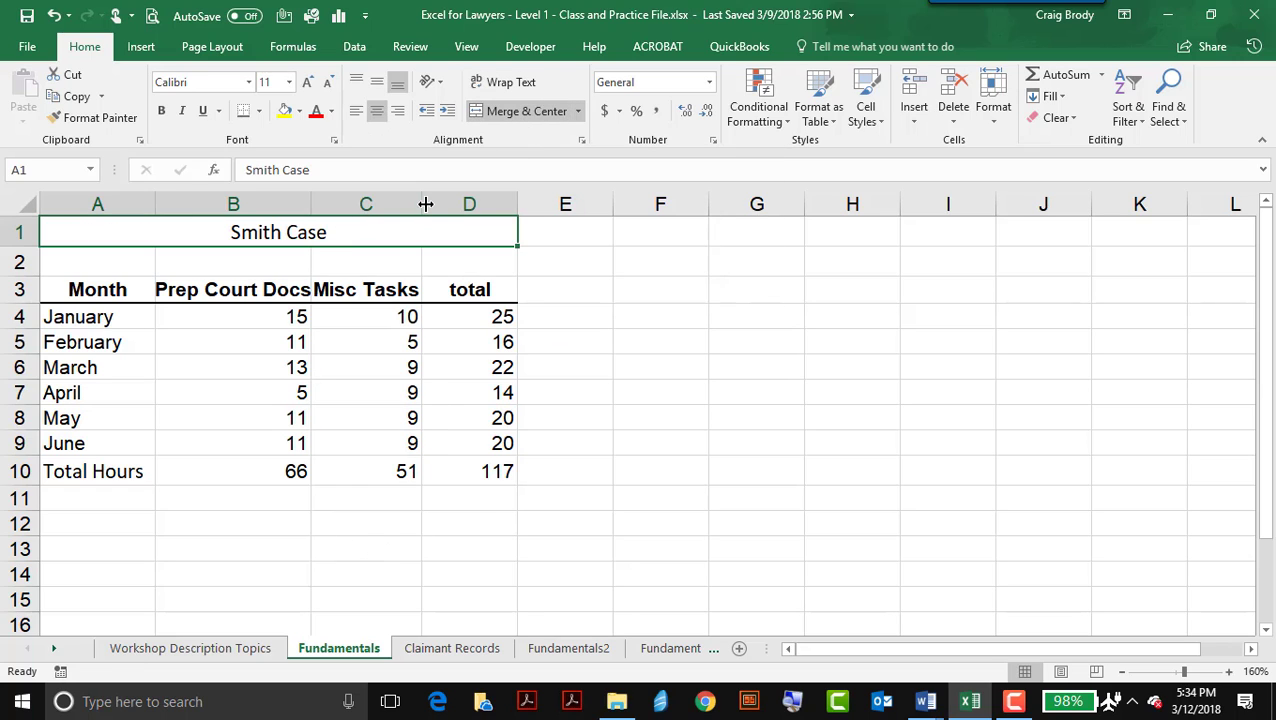
pyautogui.moveTo(425, 204); pyautogui.dragTo(435, 204)
pyautogui.moveTo(310, 204); pyautogui.dragTo(327, 205)
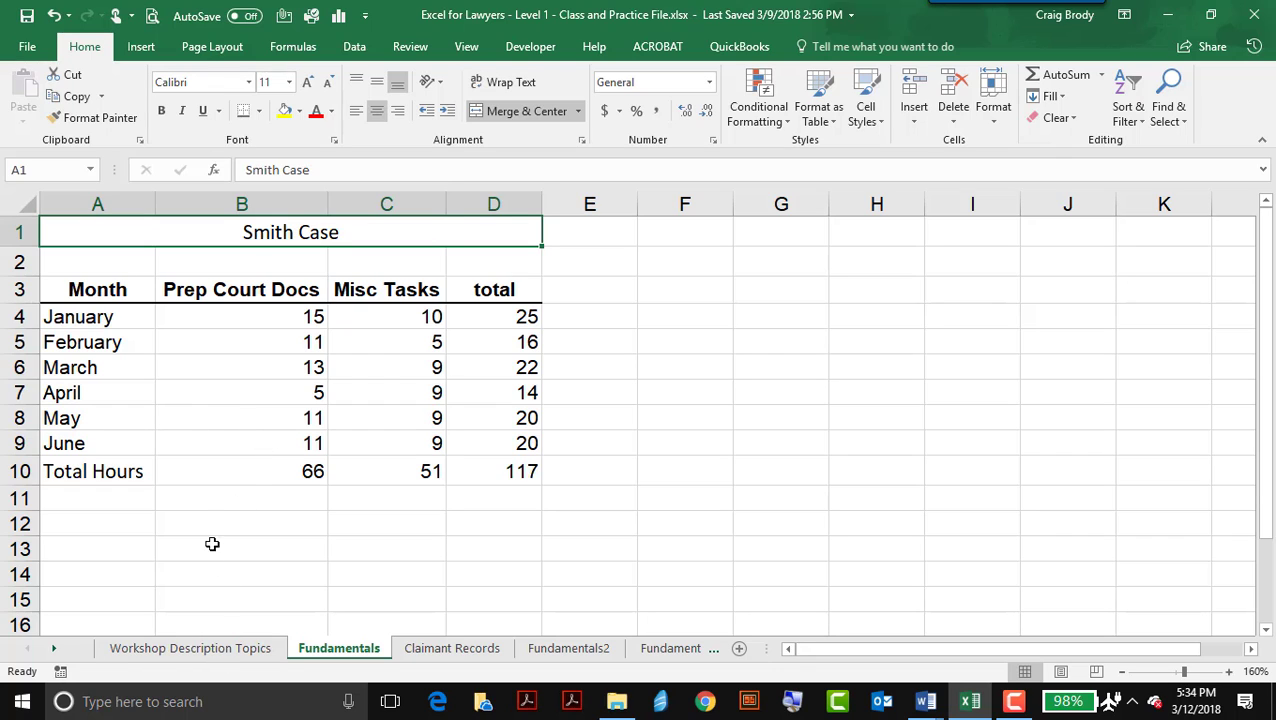
# Open the Workshop Description Topics sheet and select its title cell A1 to review the list of topics
pyautogui.click(195, 652)
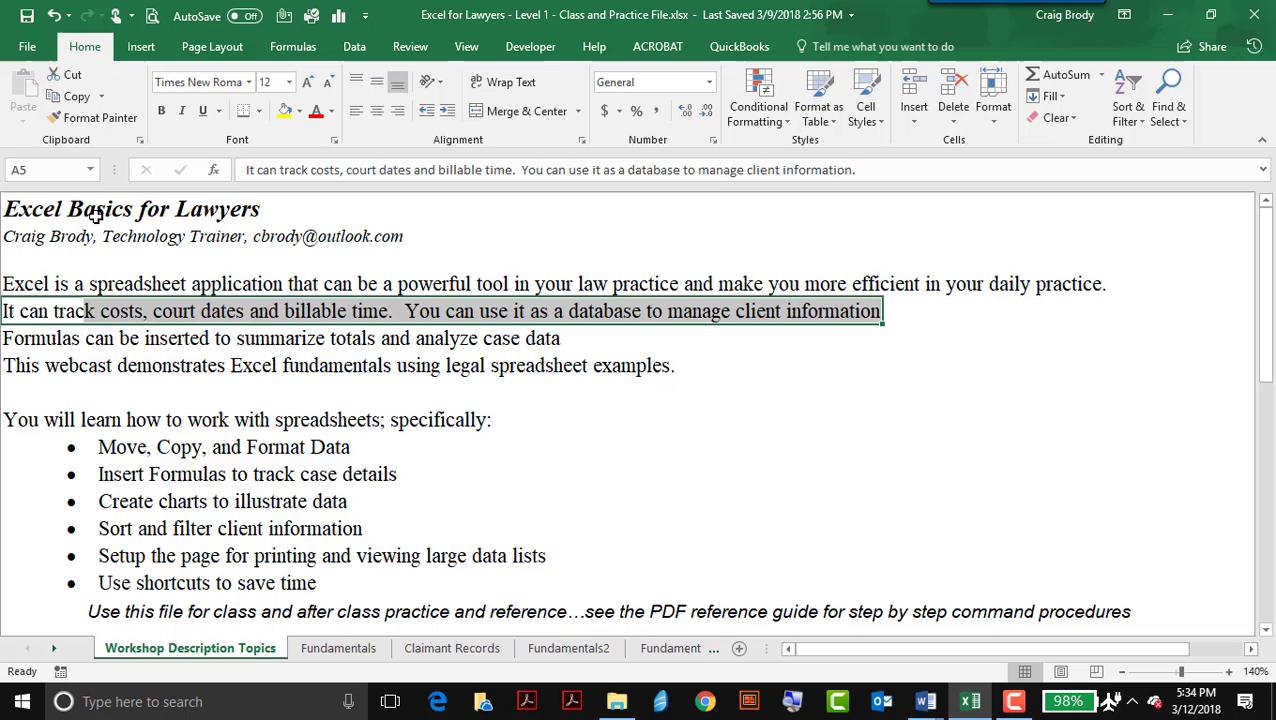
pyautogui.click(40, 213)
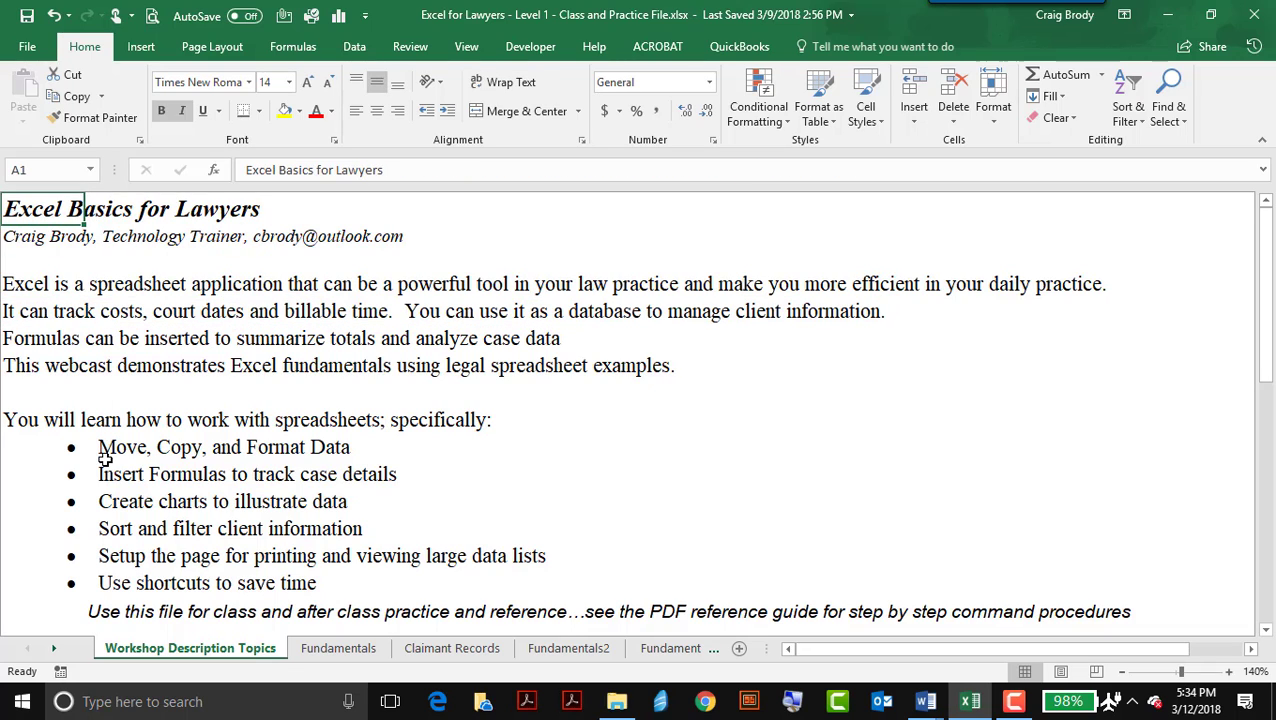